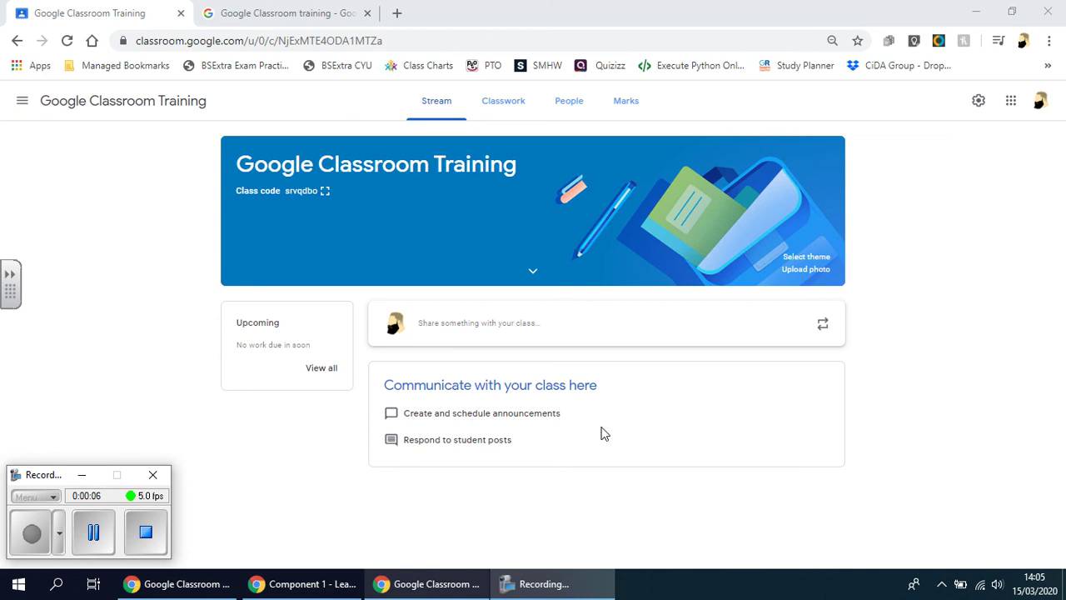
Browse the theme gallery categories and pick the green football banner from Sport.
left_click(81, 475)
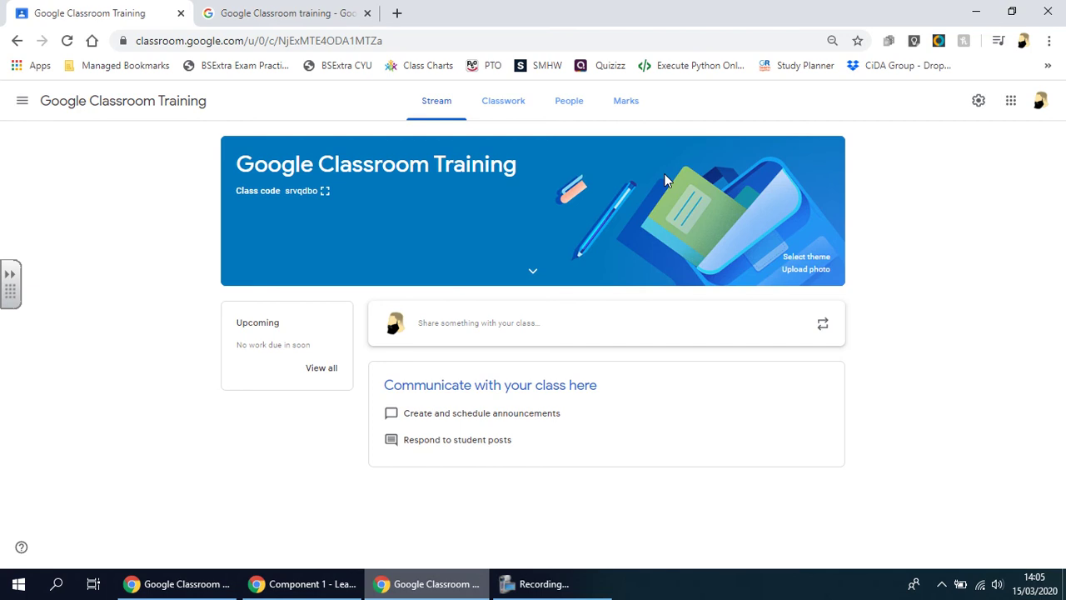
left_click(810, 258)
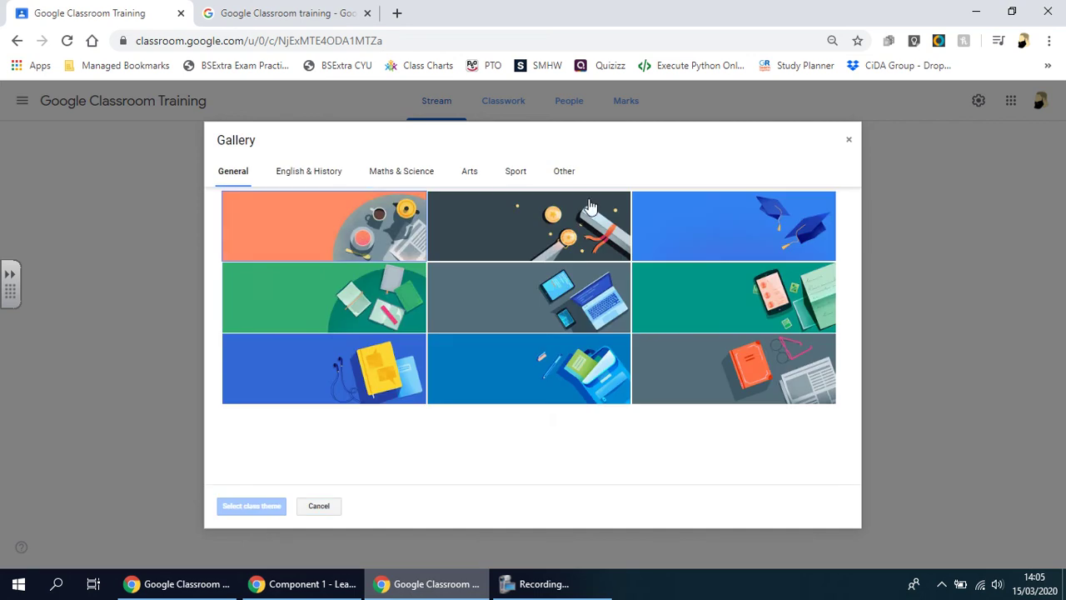
left_click(313, 173)
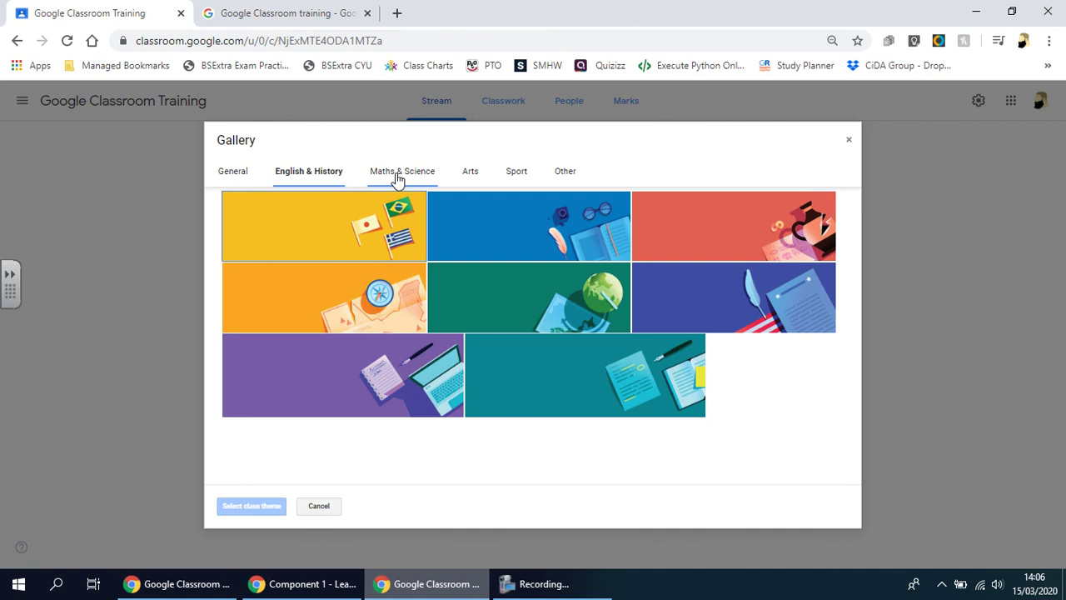
left_click(397, 173)
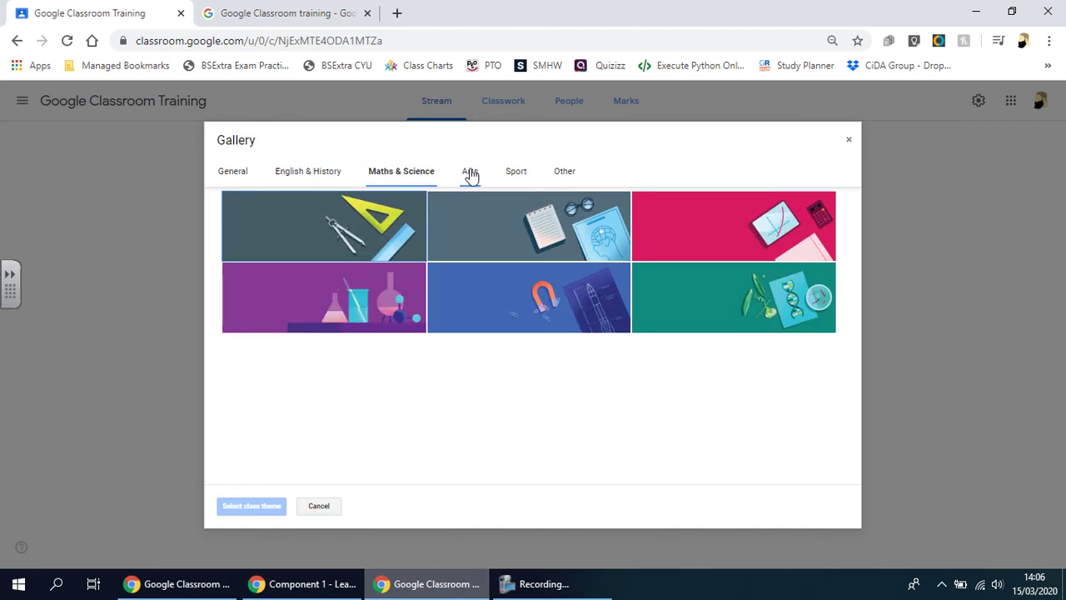
left_click(469, 174)
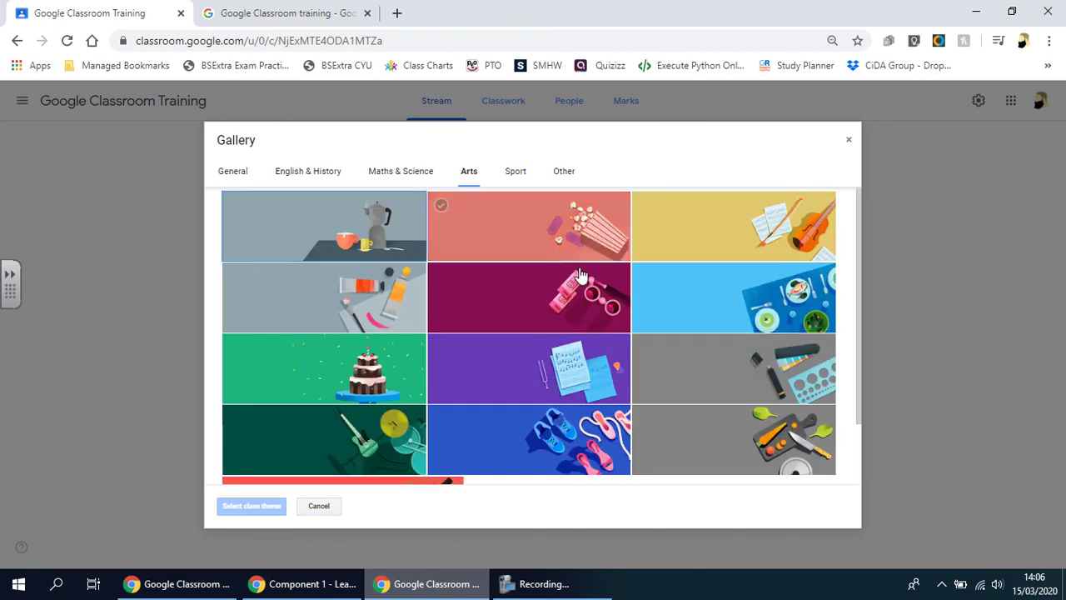
scroll(574, 250, "down", 1)
scroll(579, 277, "up", 1)
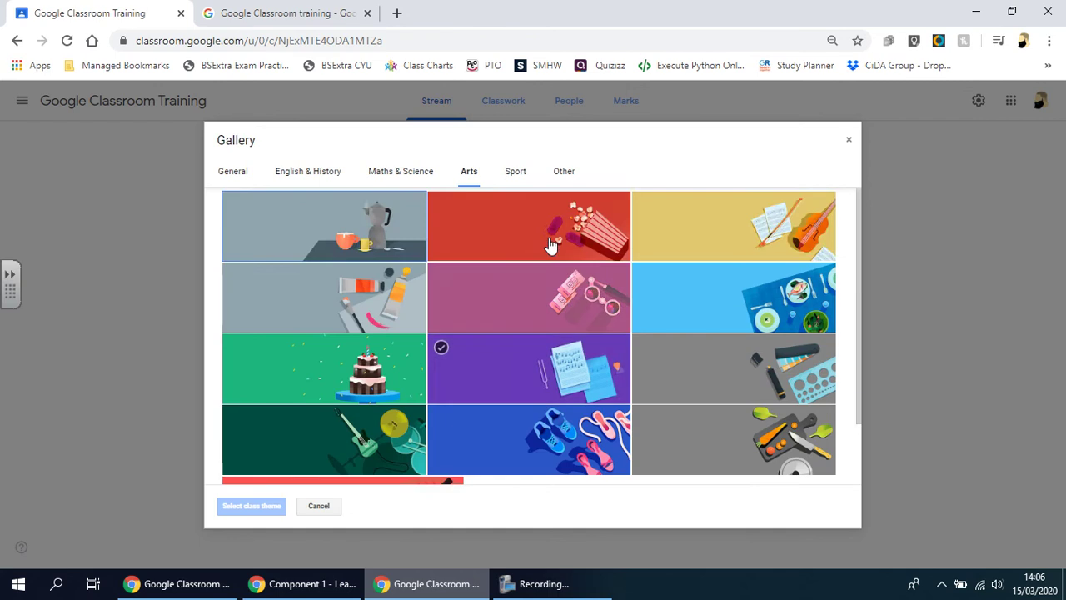
left_click(515, 172)
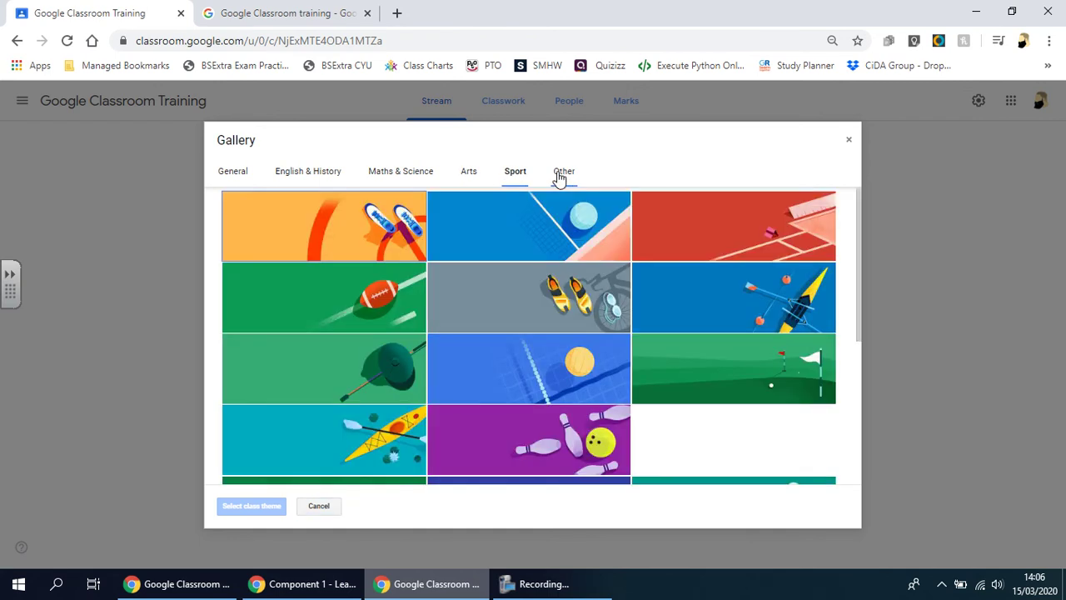
scroll(376, 358, "down", 3)
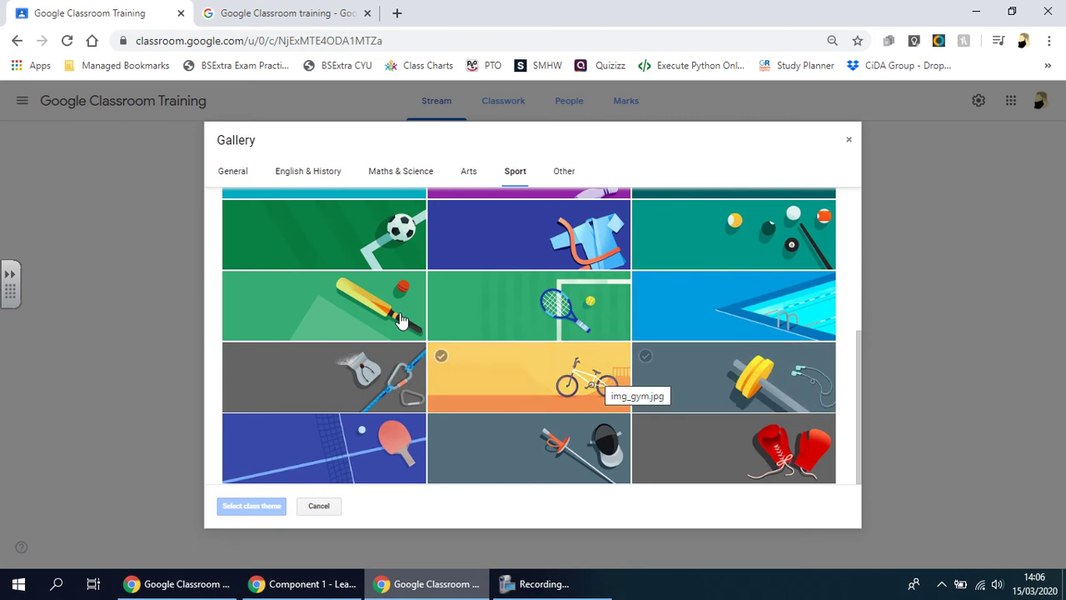
left_click(337, 239)
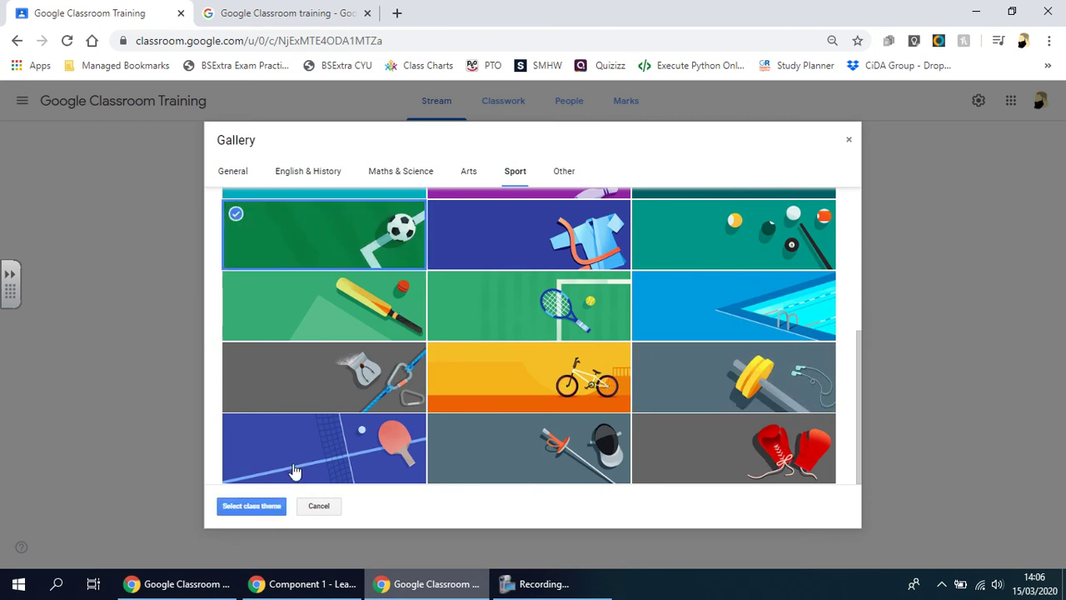
Apply the football theme, cancel the reopened gallery unchanged, and go to Google Images.
left_click(251, 505)
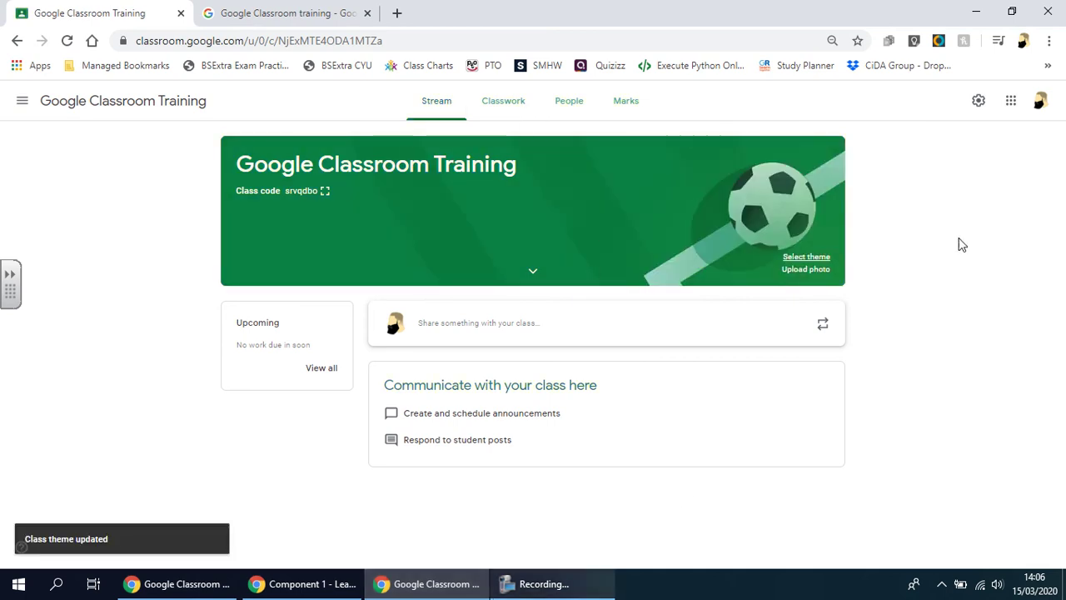
left_click(806, 258)
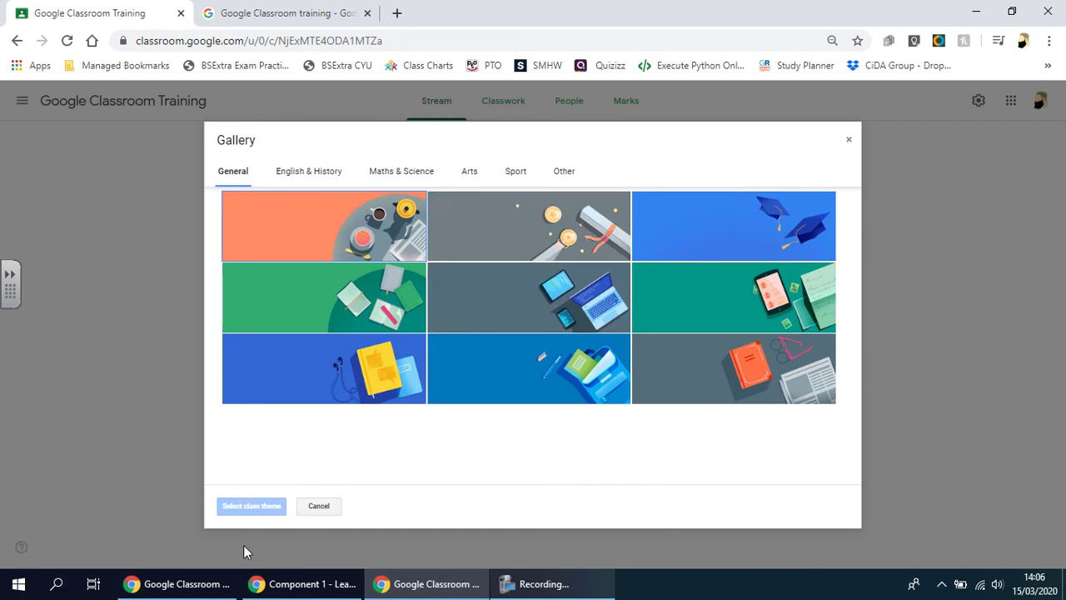
left_click(319, 506)
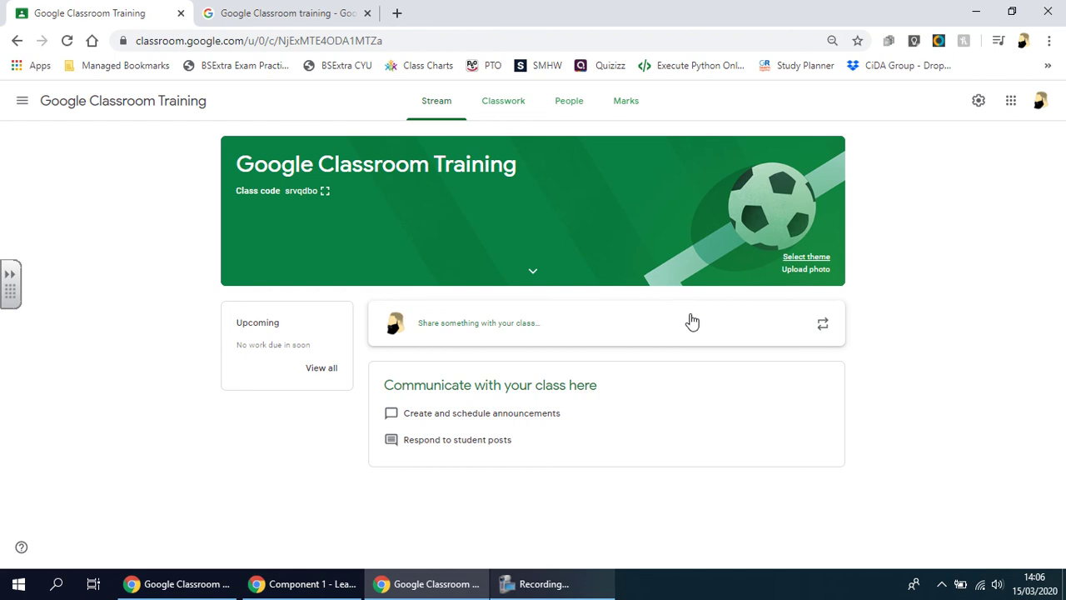
left_click(327, 12)
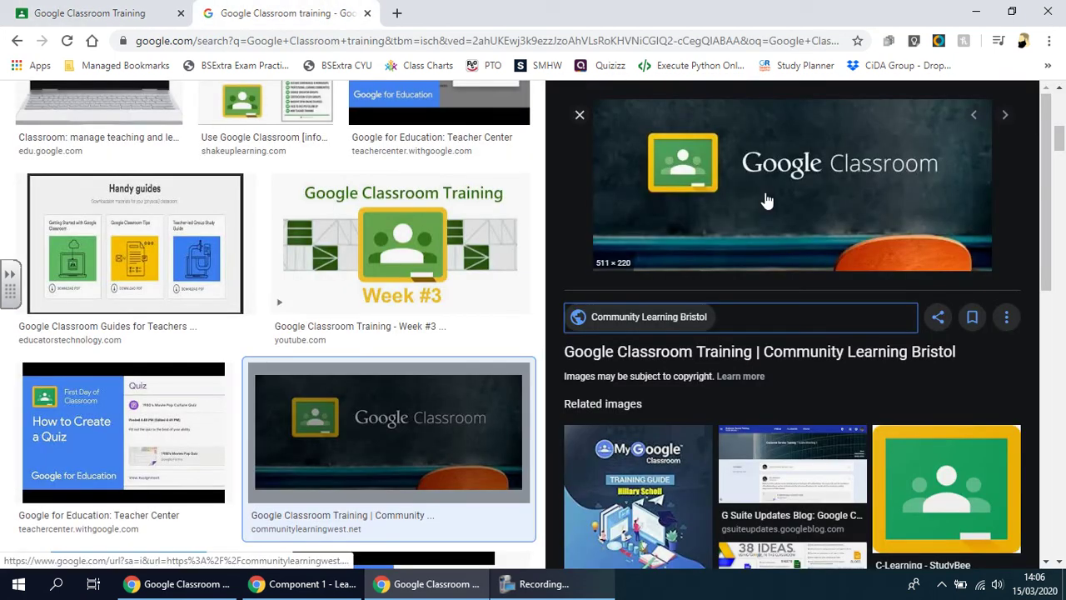
Save the Google Classroom header image from the Community Learning training page to the computer.
scroll(356, 221, "up", 5)
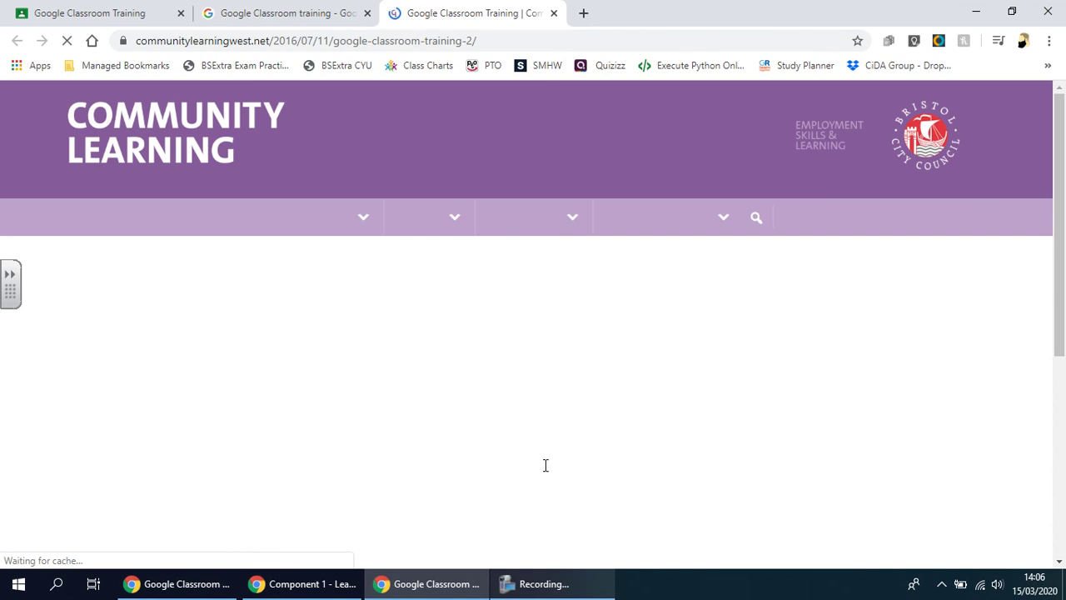
right_click(363, 347)
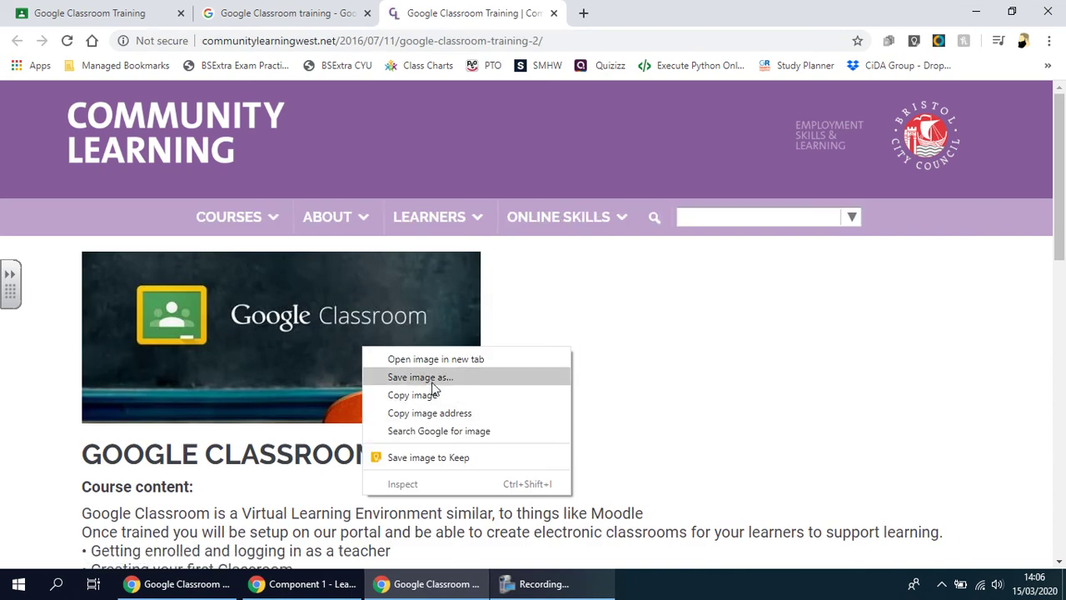
left_click(953, 388)
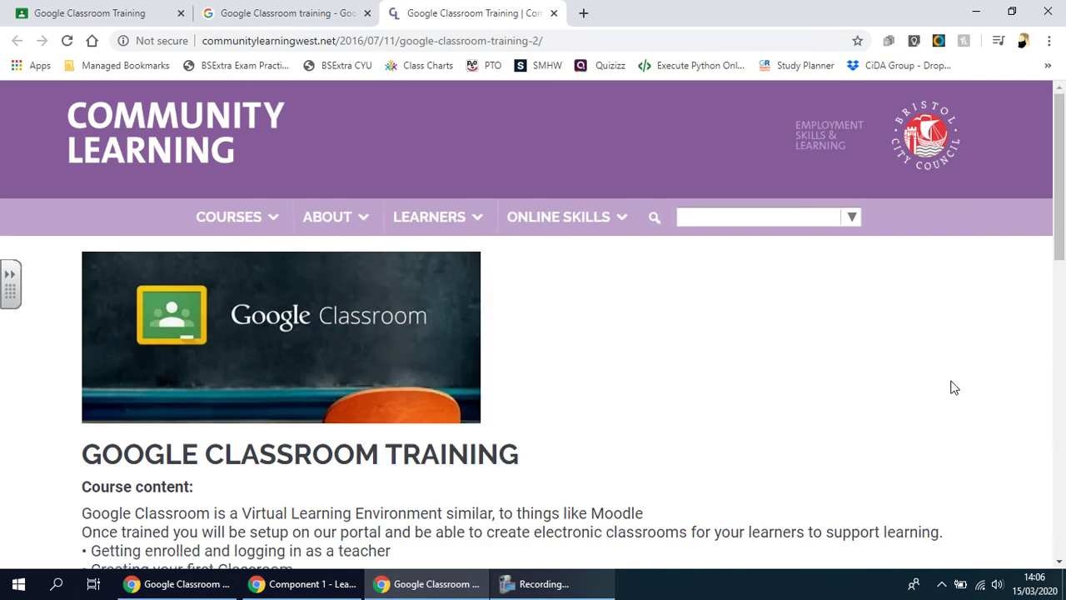
Upload Google-Classroom-1-511x220 from Pictures as the class banner, which is rejected as too small.
left_click(124, 10)
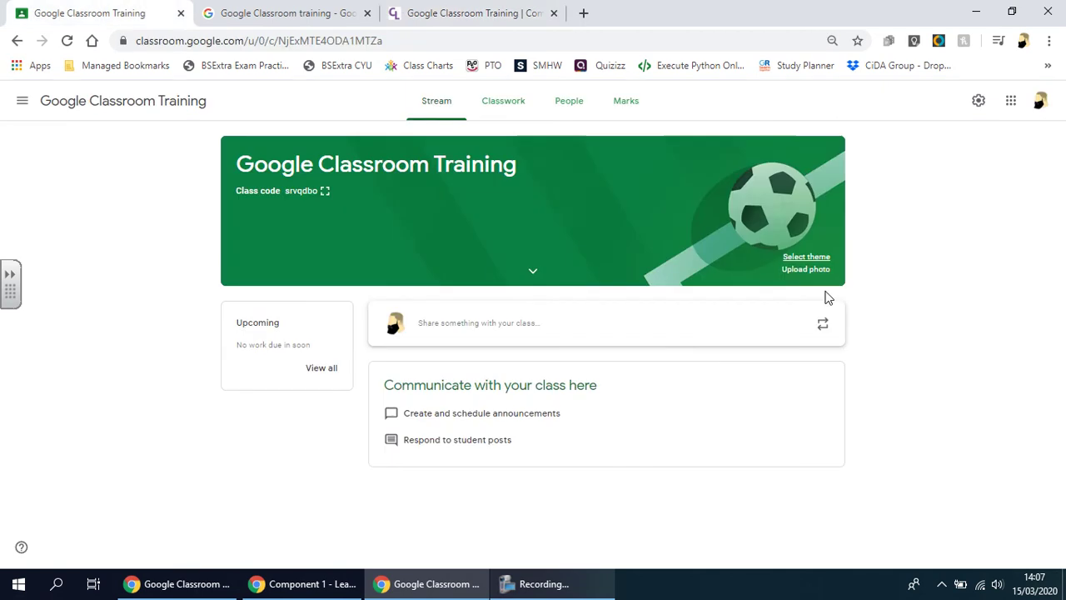
left_click(806, 270)
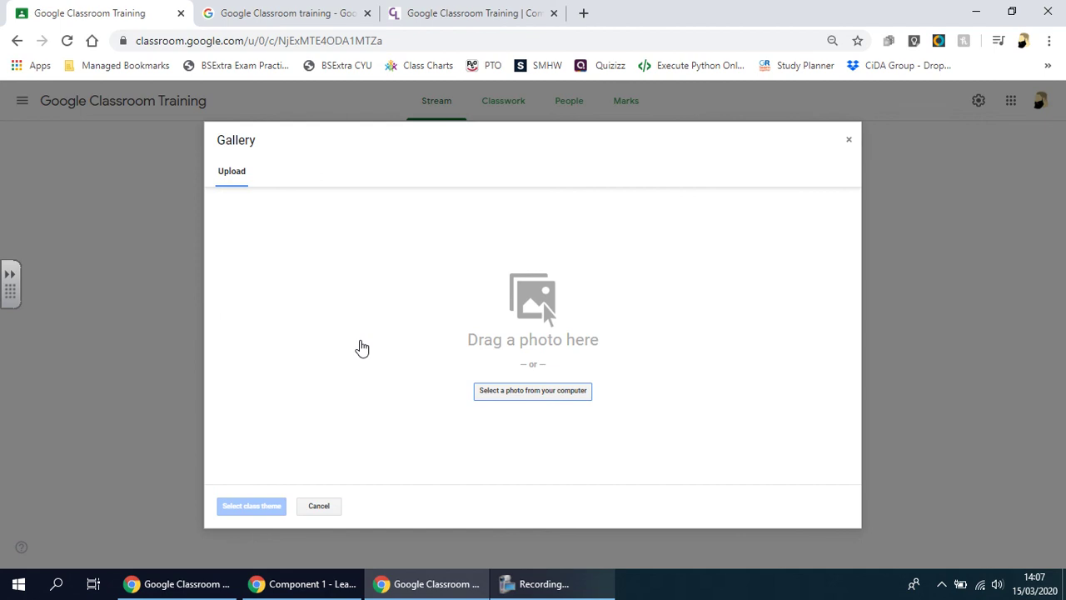
left_click(513, 391)
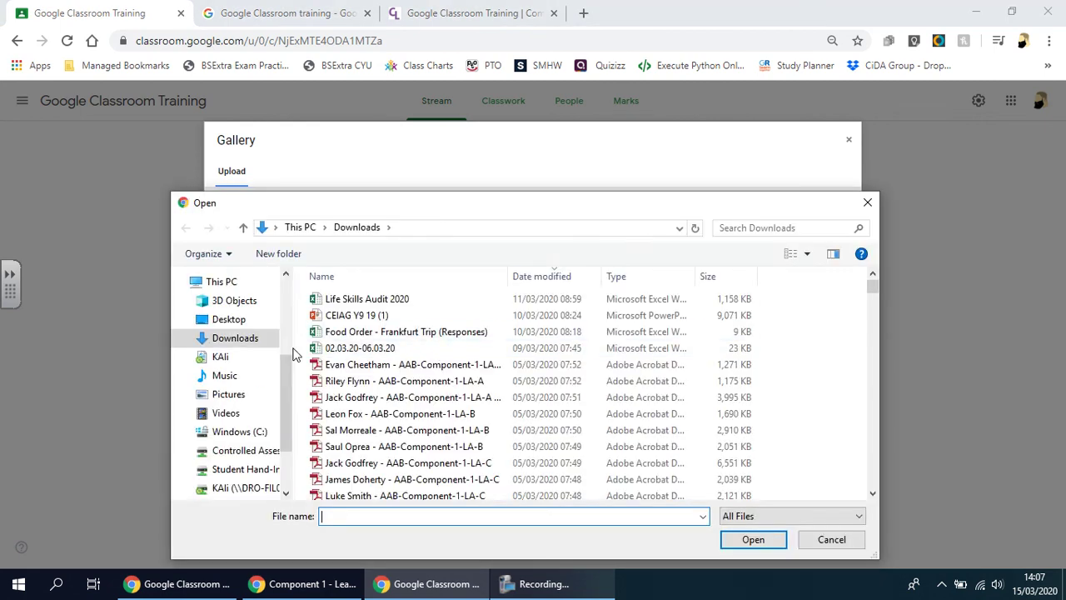
left_click(237, 397)
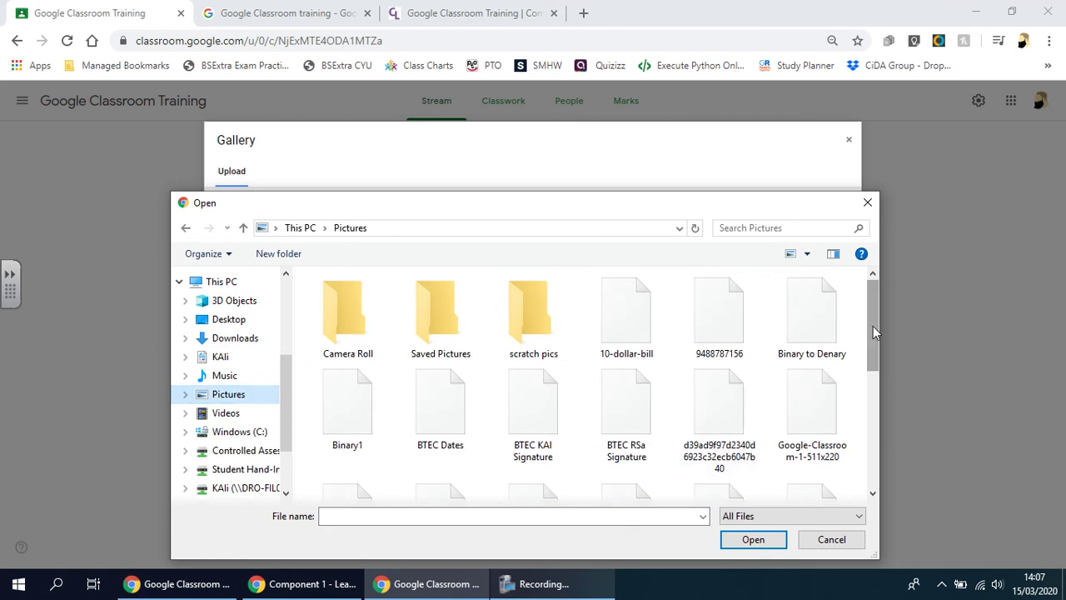
left_click_drag(870, 312, 872, 287)
left_click(812, 408)
left_click(753, 539)
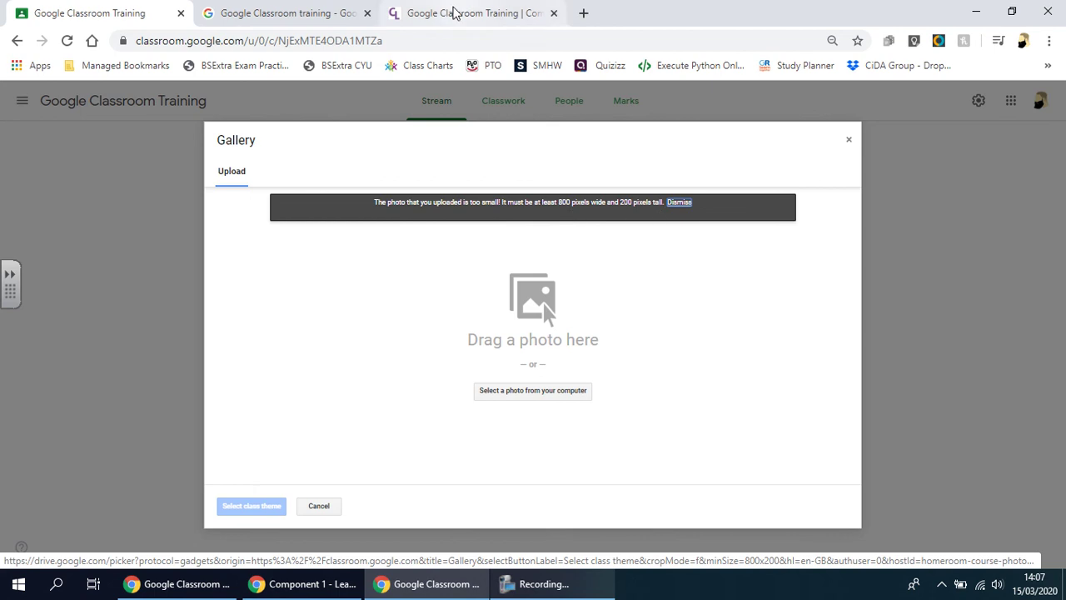
Open the related Google Classroom course post for Thursday 21st September from the training page.
left_click(454, 12)
scroll(563, 303, "down", 2)
scroll(564, 302, "up", 1)
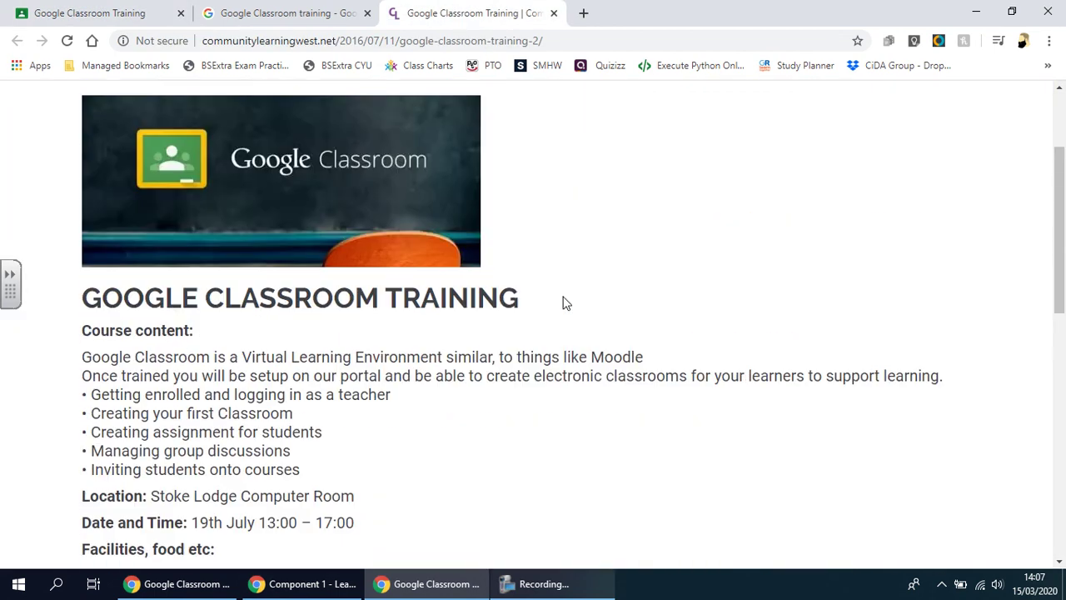
scroll(564, 302, "down", 5)
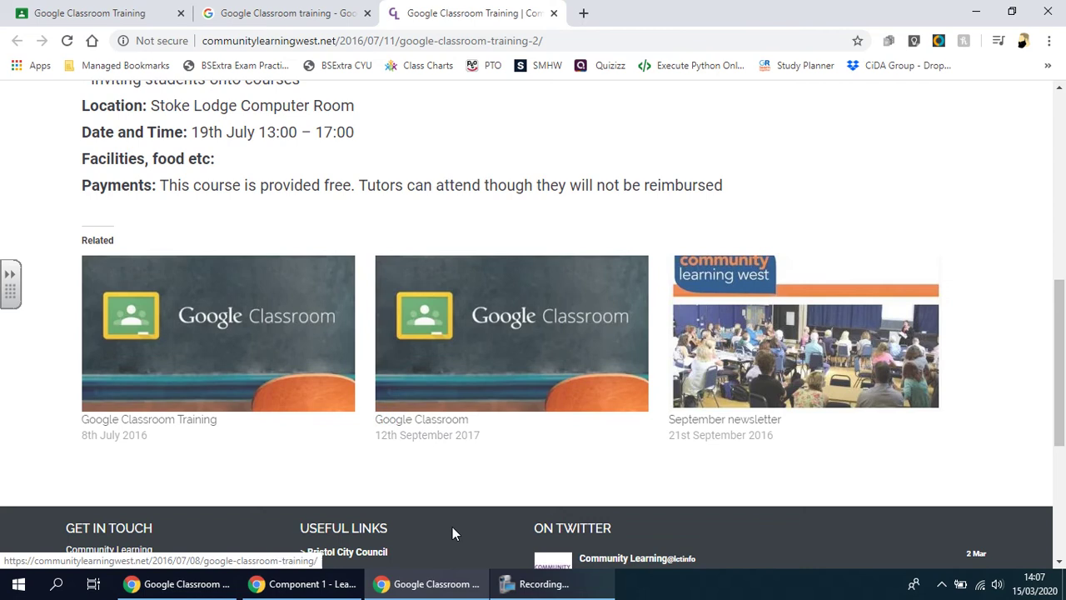
mouse_move(425, 351)
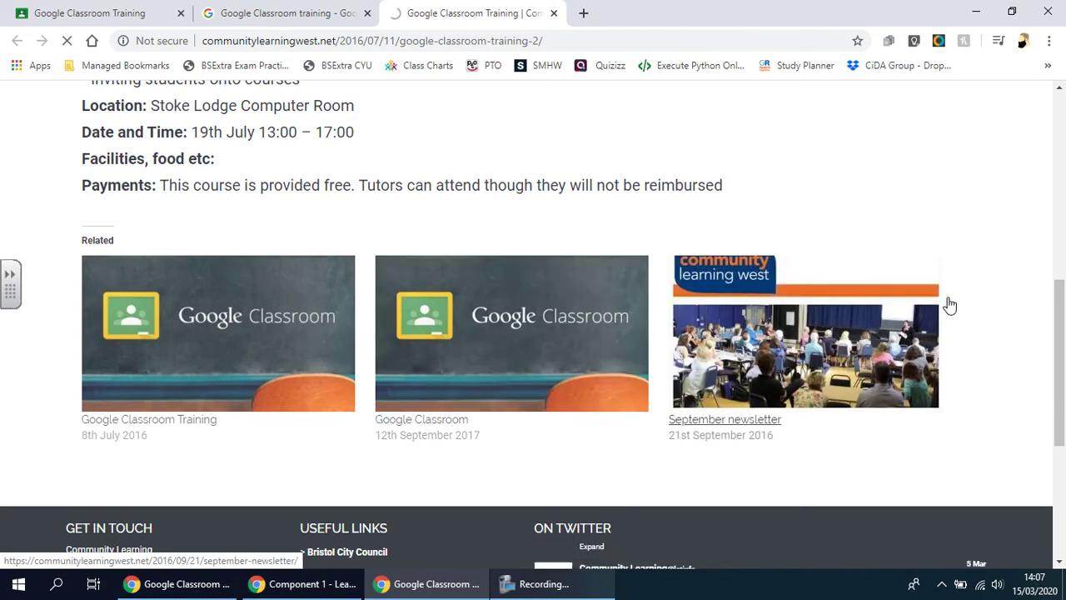
left_click(997, 301)
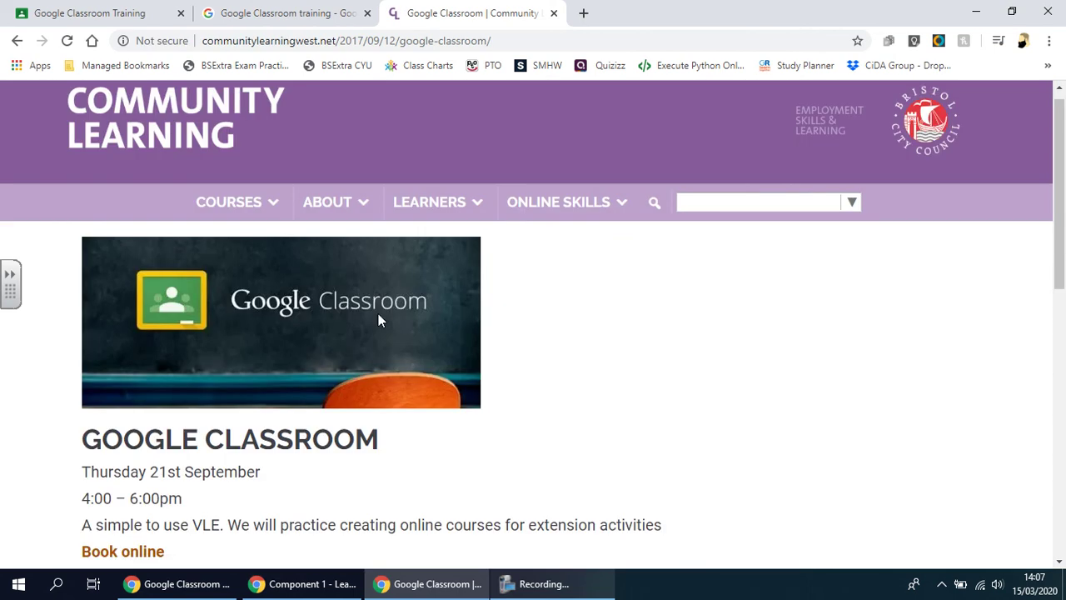
Close the Community Learning tab to return to the Google Images results.
left_click(553, 12)
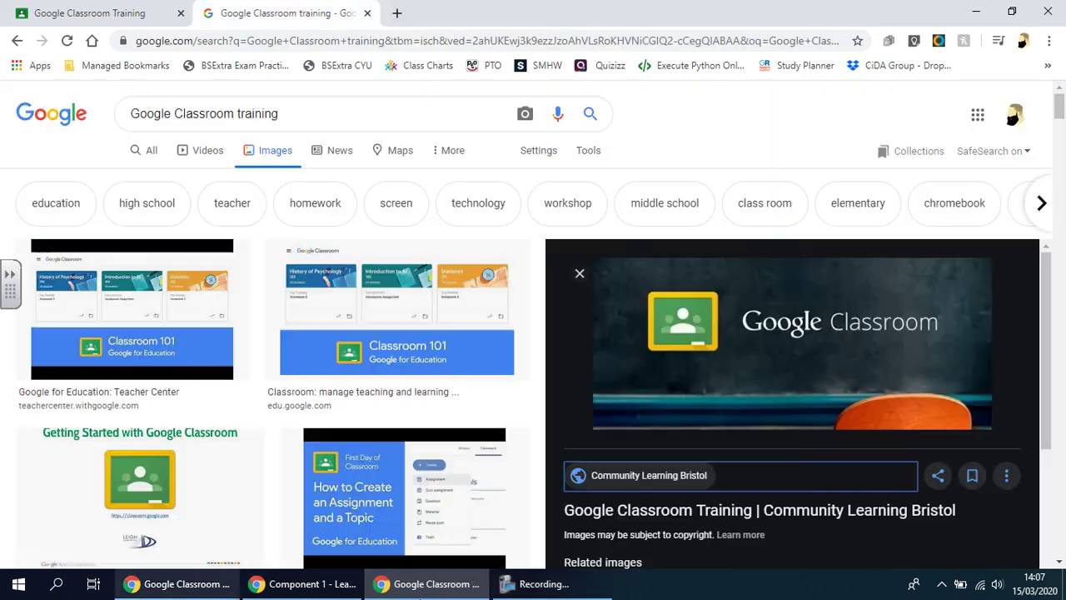
left_click(506, 585)
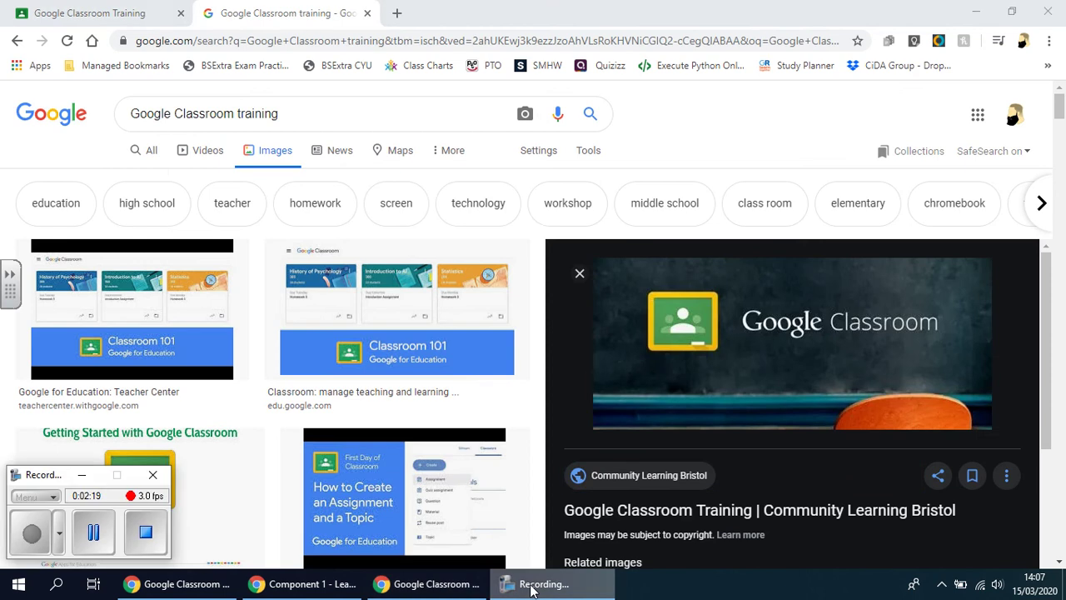
left_click(94, 535)
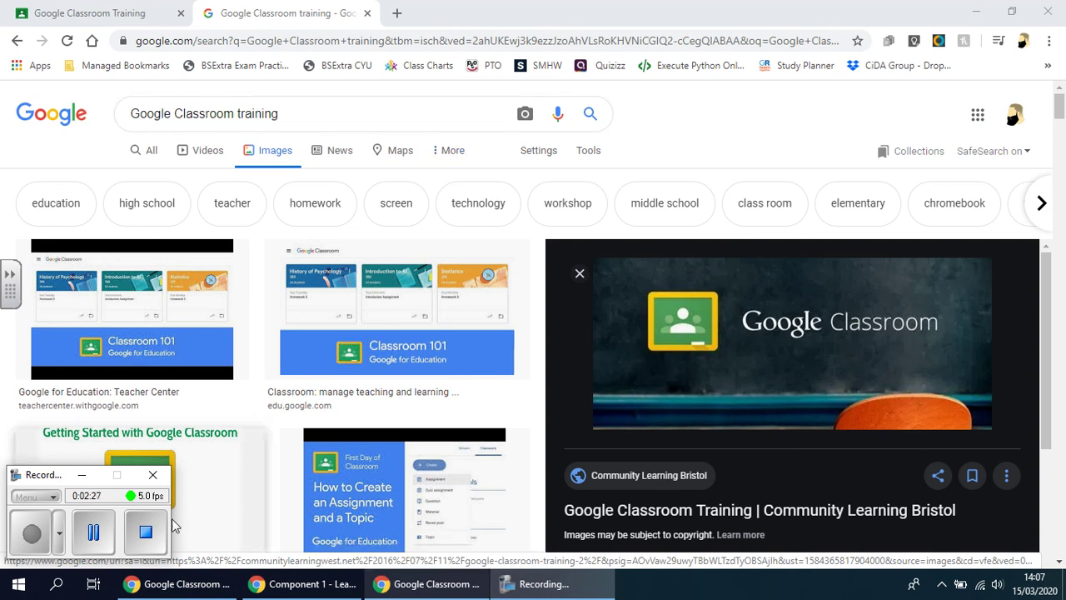
left_click(94, 540)
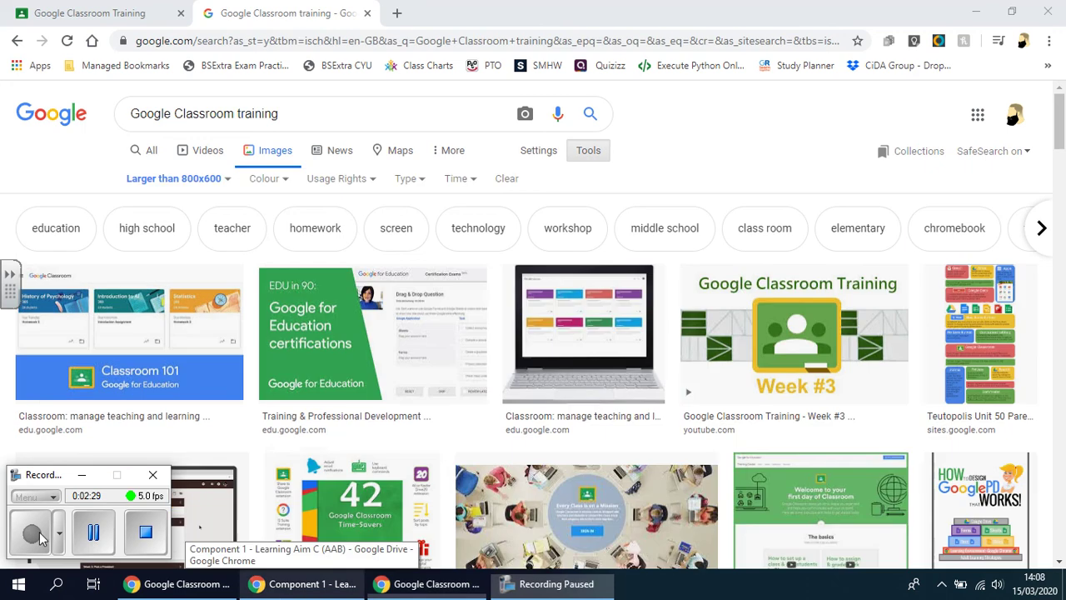
left_click(39, 537)
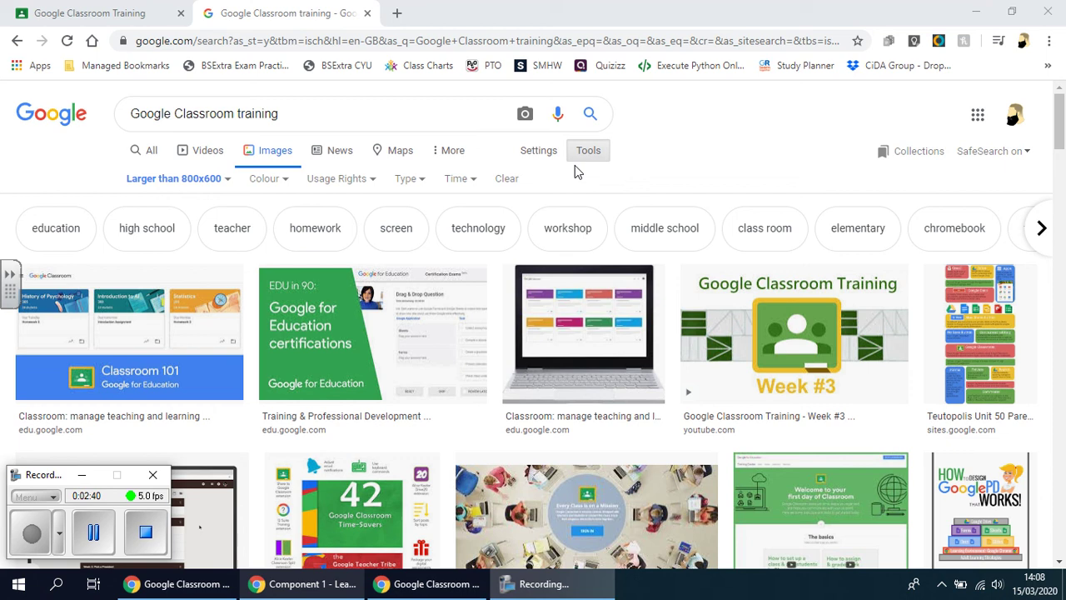
Run an Advanced Image Search with image size 'Larger than 800×600'.
left_click(538, 152)
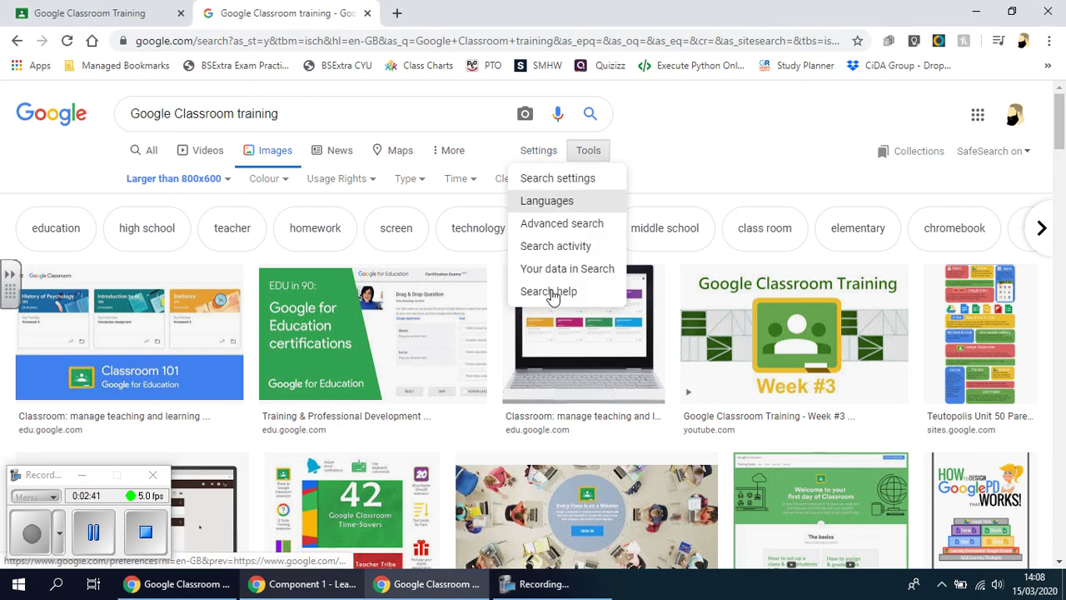
left_click(560, 224)
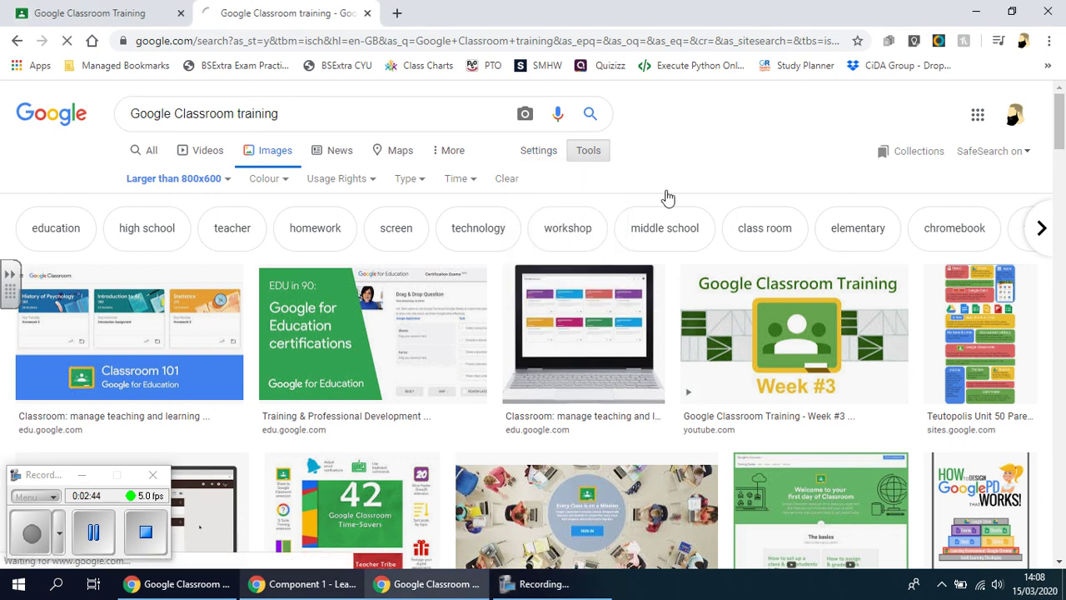
scroll(429, 416, "down", 4)
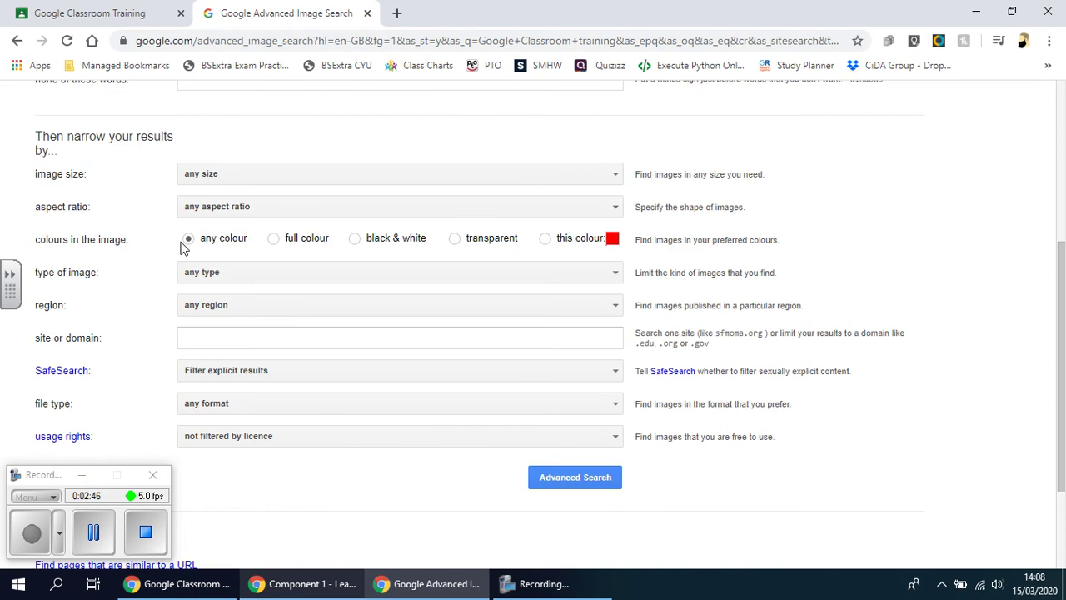
left_click(219, 174)
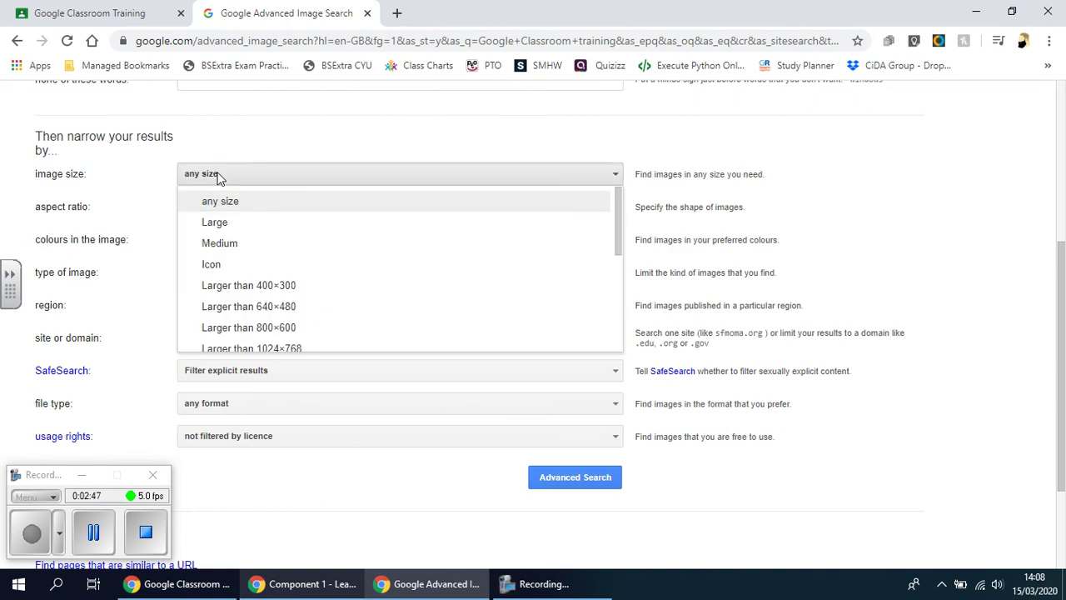
left_click(266, 331)
left_click(559, 485)
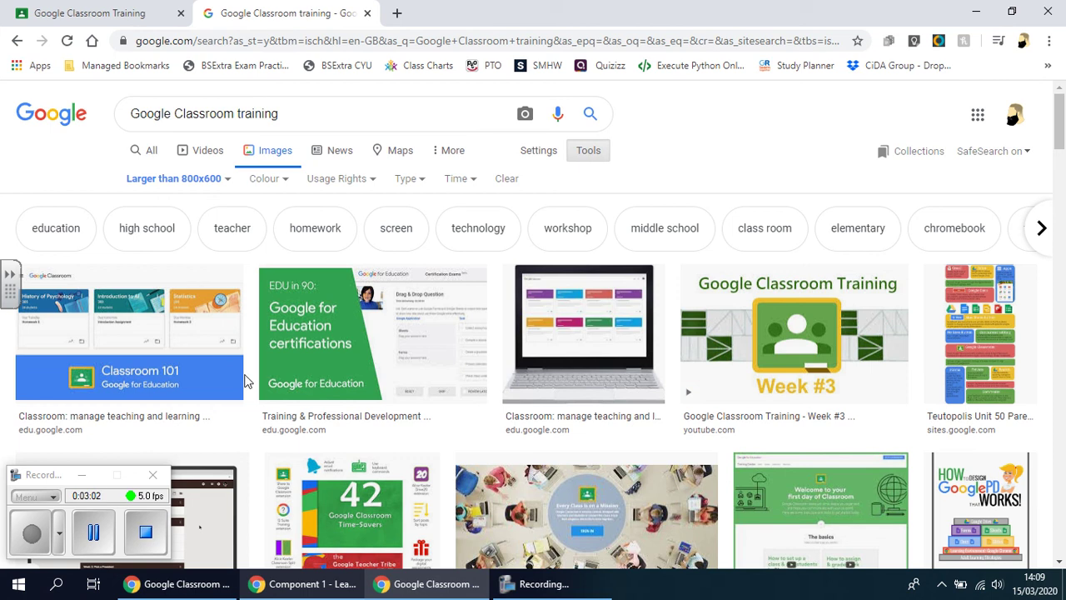
Preview the 1280×720 Classroom 101 result from Google for Education in Google Images.
scroll(246, 379, "down", 1)
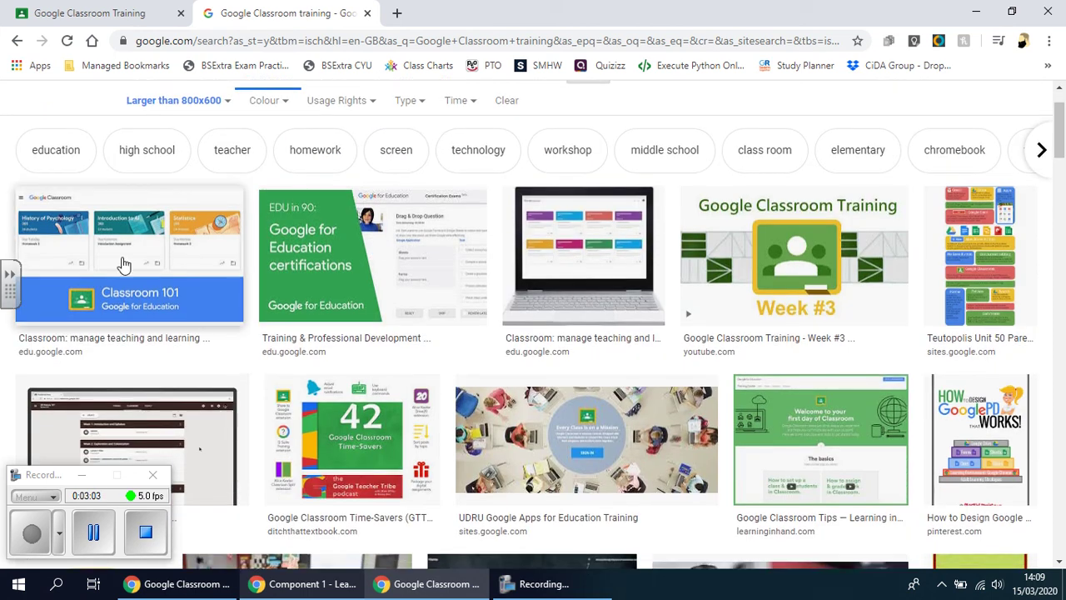
left_click(123, 262)
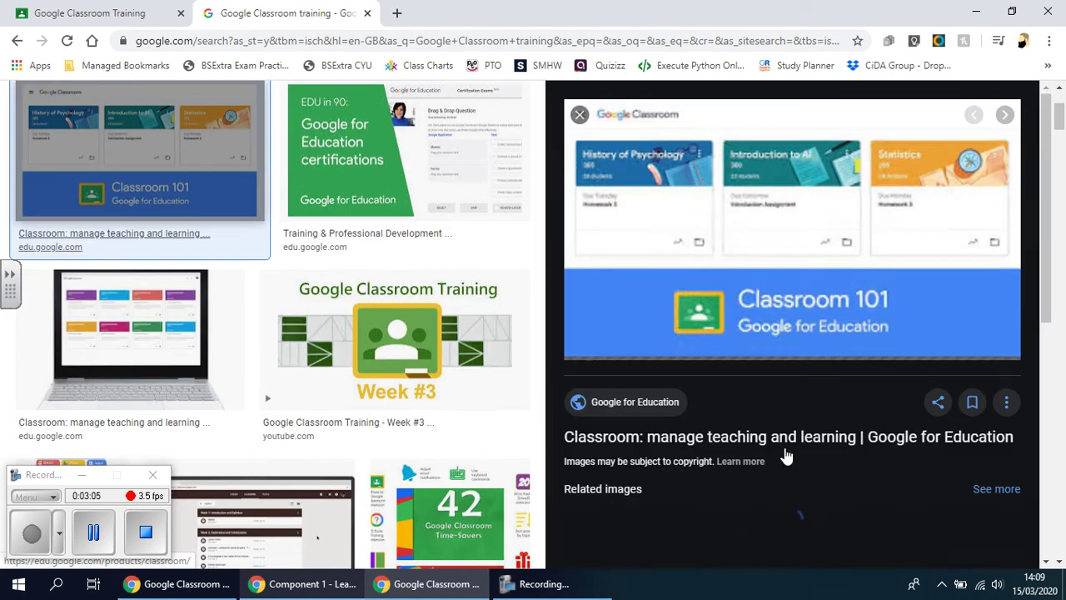
scroll(809, 409, "down", 3)
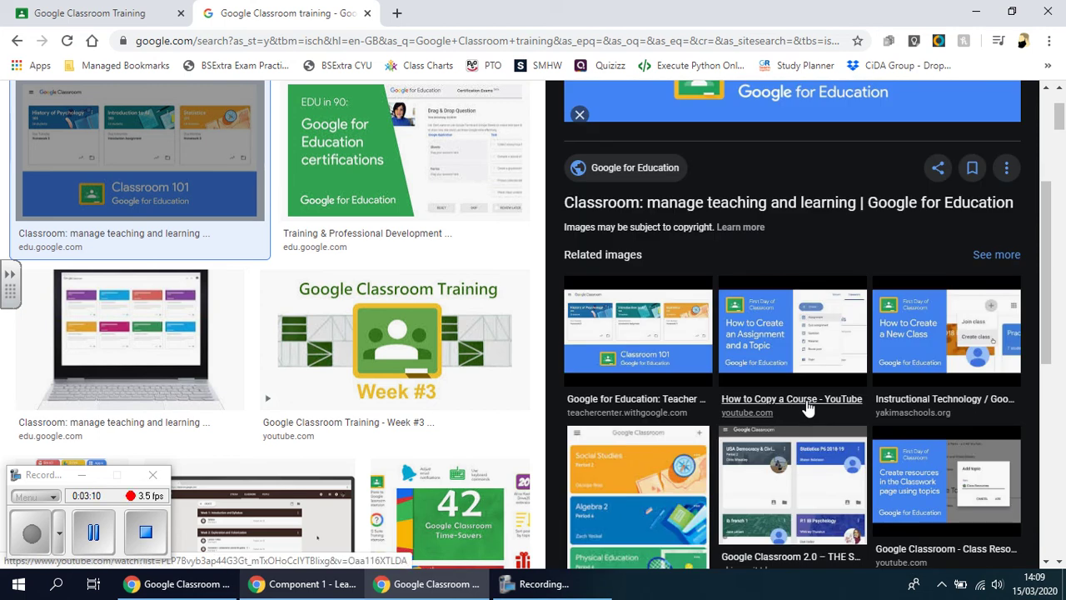
scroll(806, 409, "up", 3)
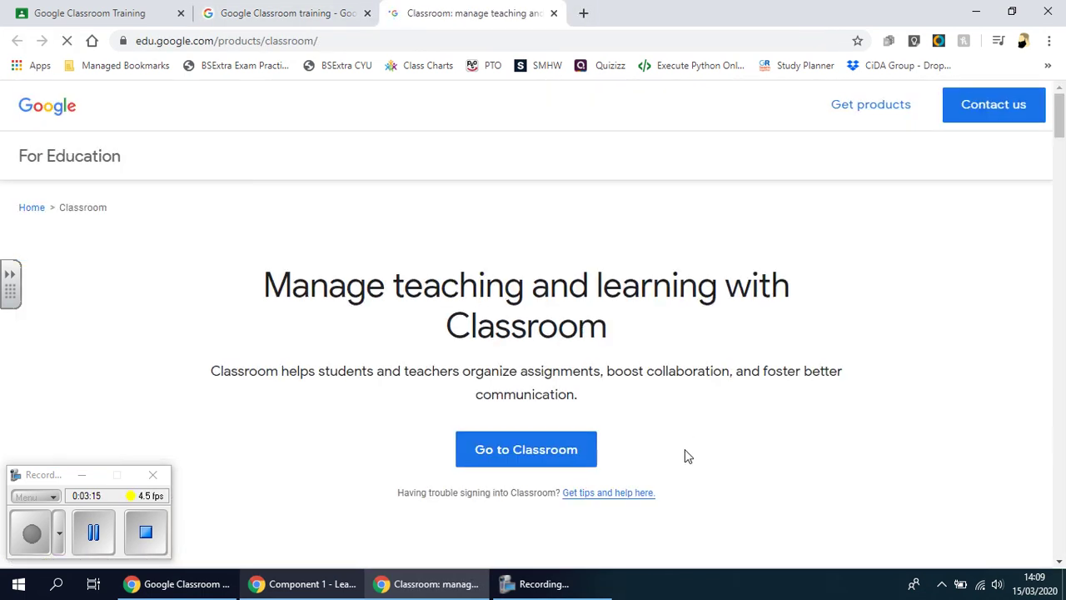
scroll(1014, 380, "down", 4)
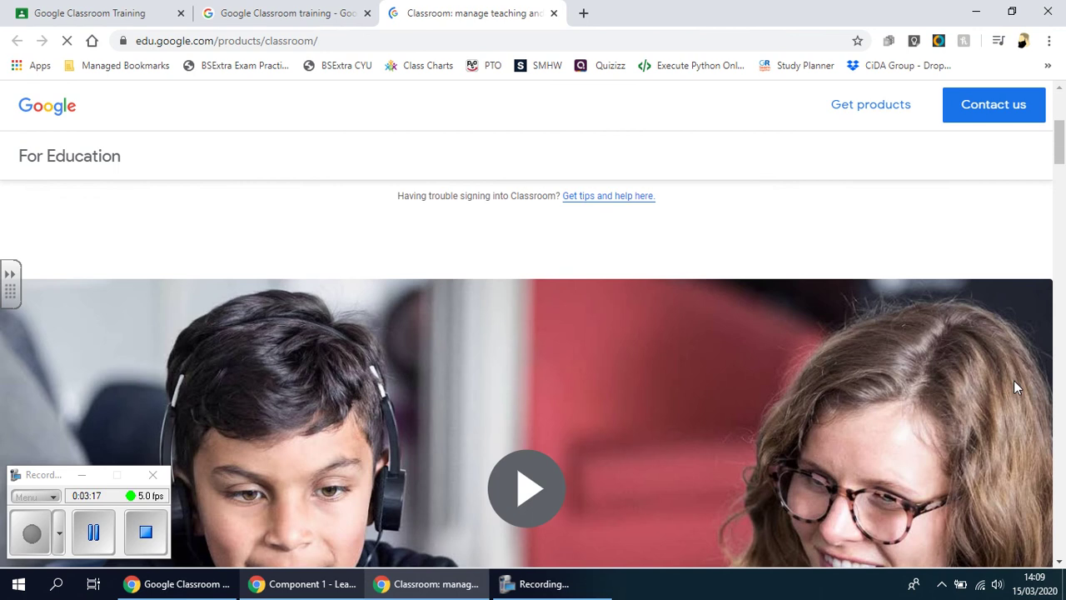
scroll(1014, 380, "down", 10)
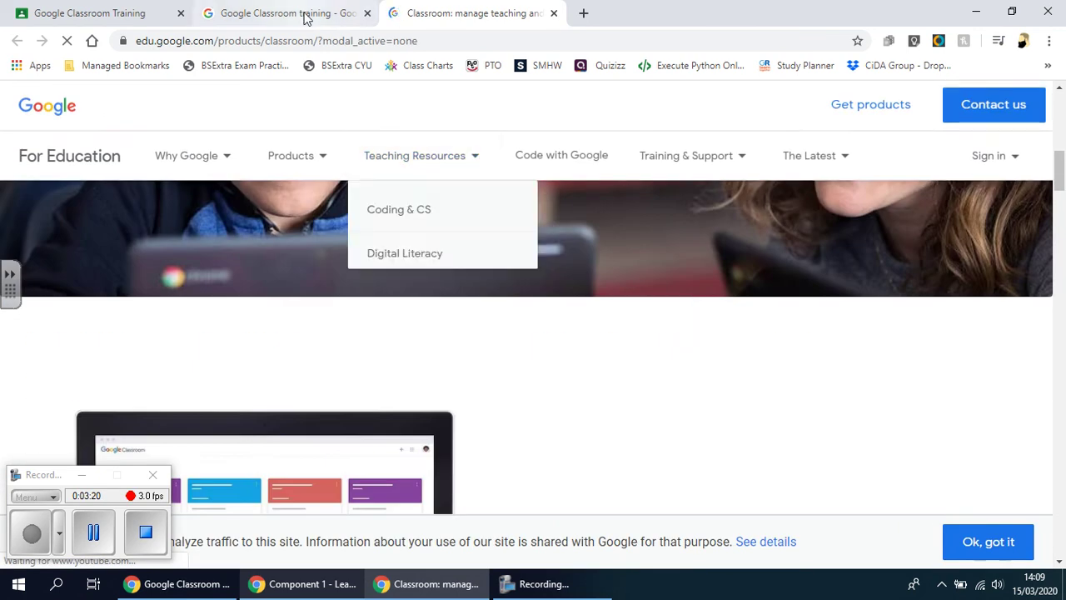
left_click(305, 15)
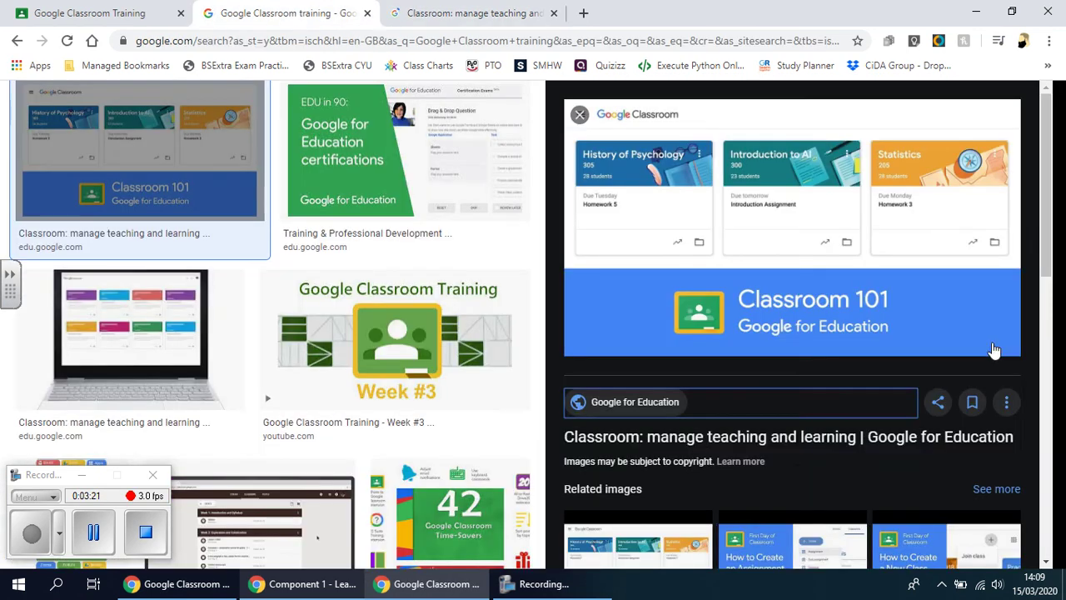
Save the Classroom 101 image to Pictures as googleclassroomcpd.
right_click(792, 215)
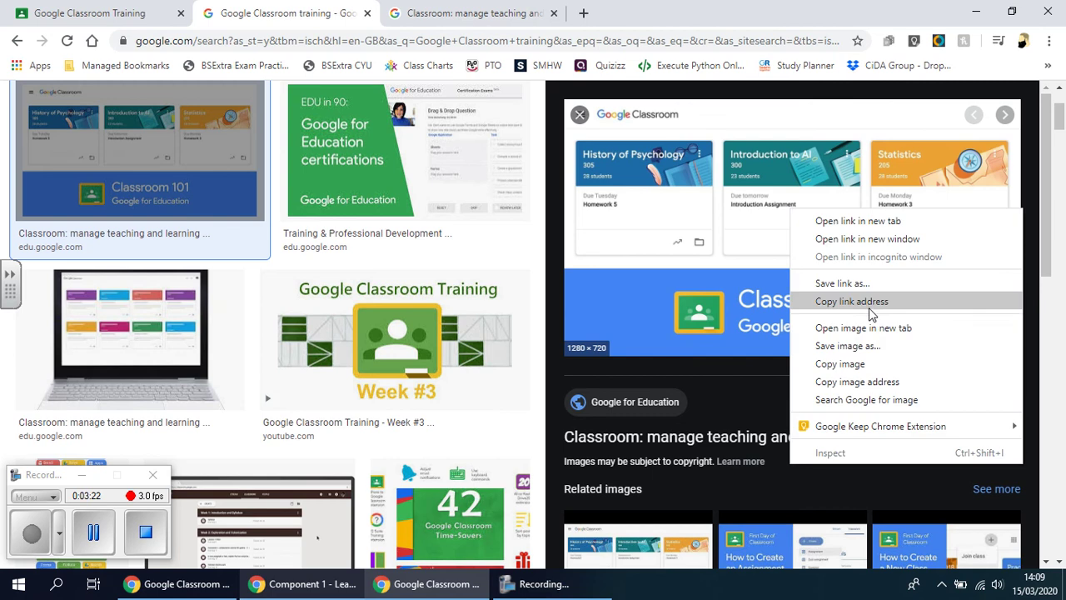
left_click(871, 349)
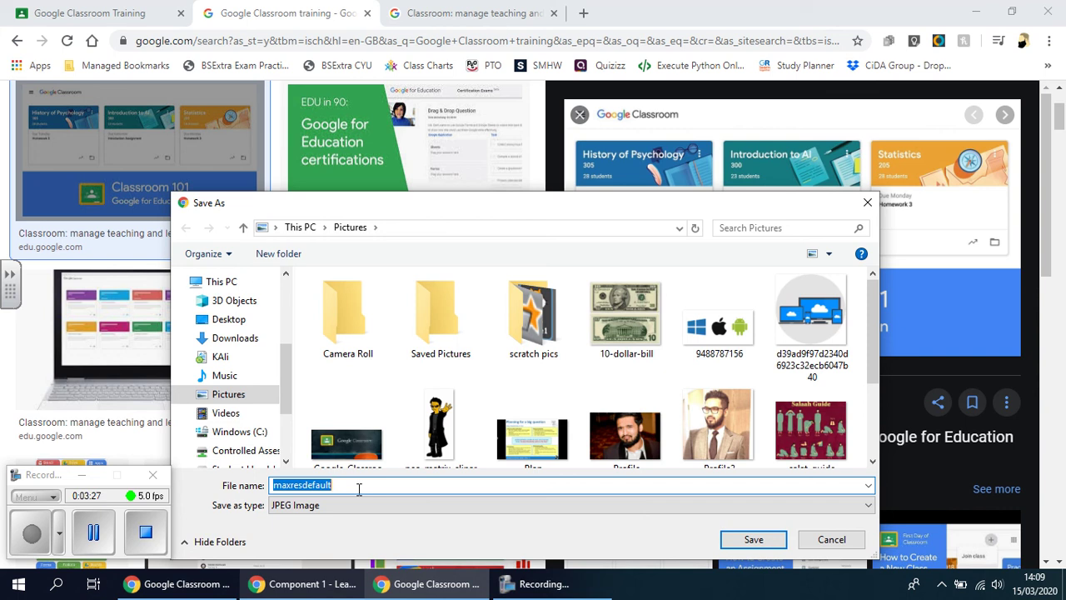
key("BackSpace")
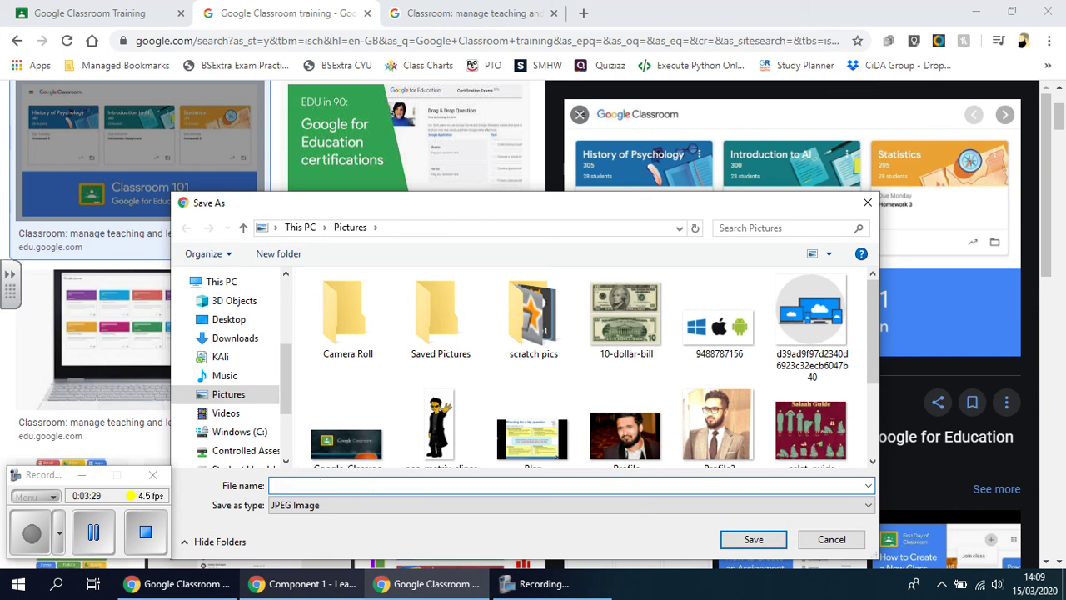
type("google")
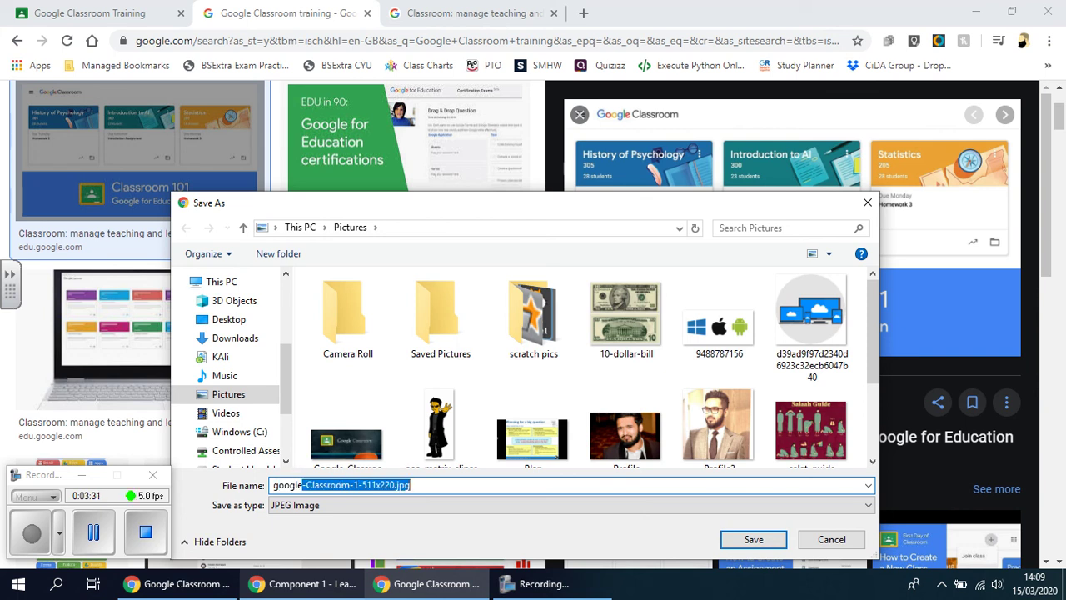
type("C")
key("BackSpace")
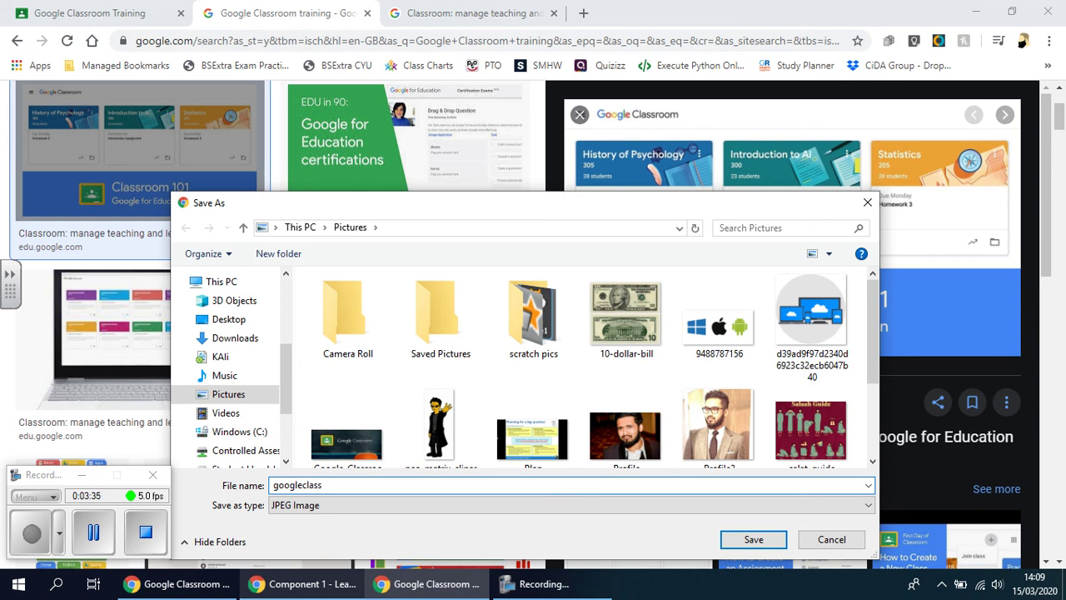
type("classroomcpd")
left_click(750, 539)
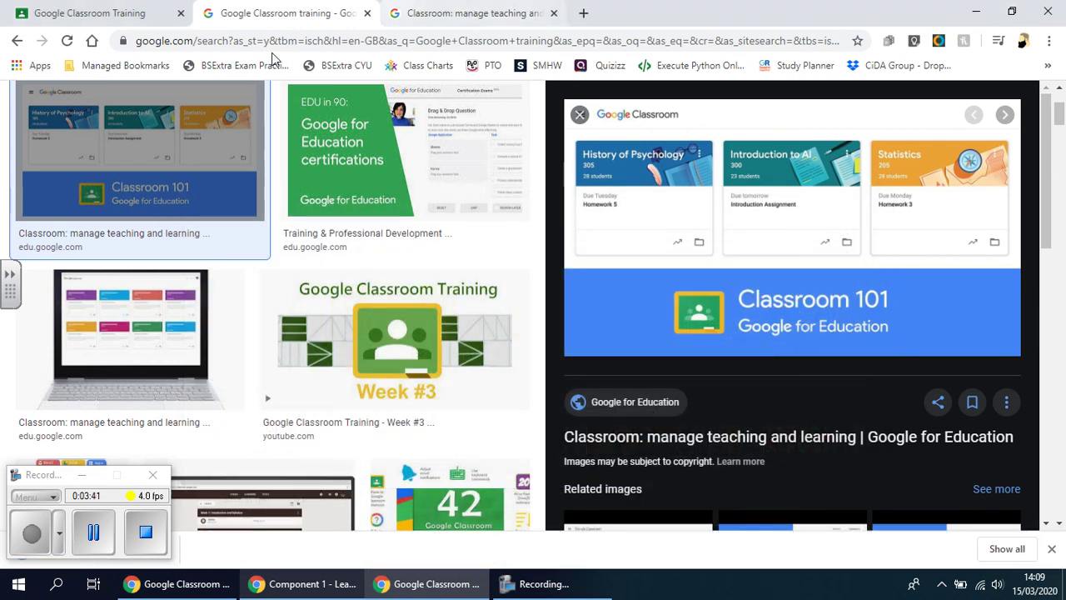
Upload googleclassroomcpd as the banner, crop it to the Classroom 101 strip, and apply it.
left_click(83, 481)
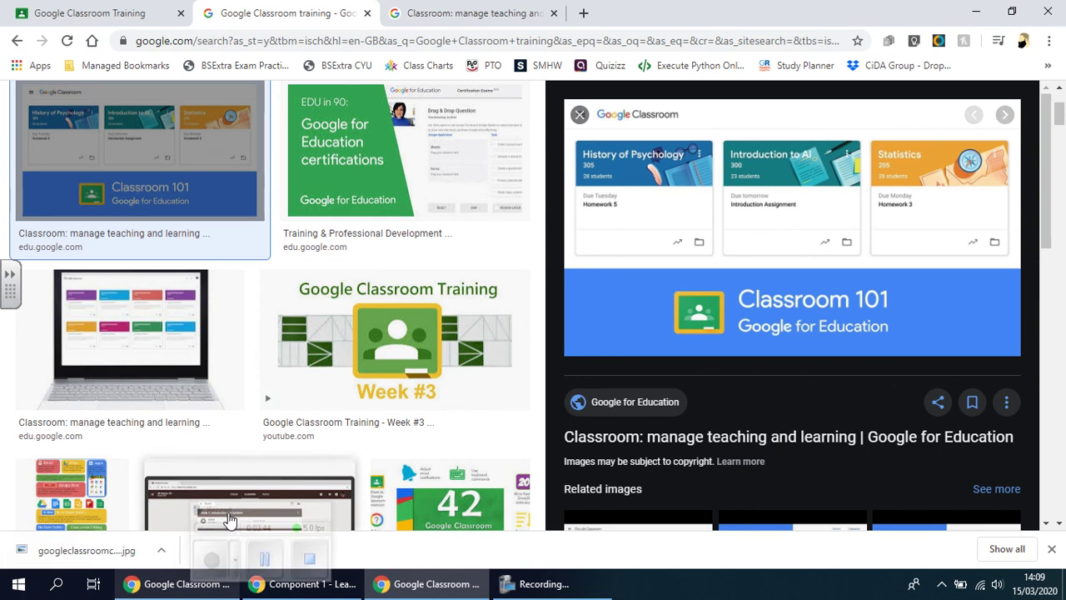
left_click(125, 15)
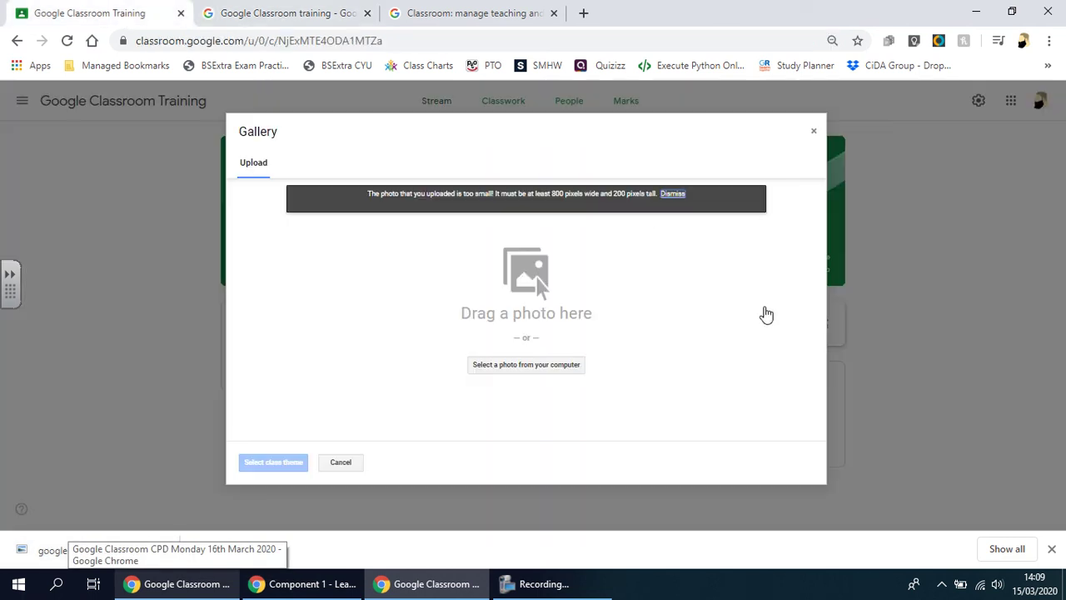
left_click(540, 371)
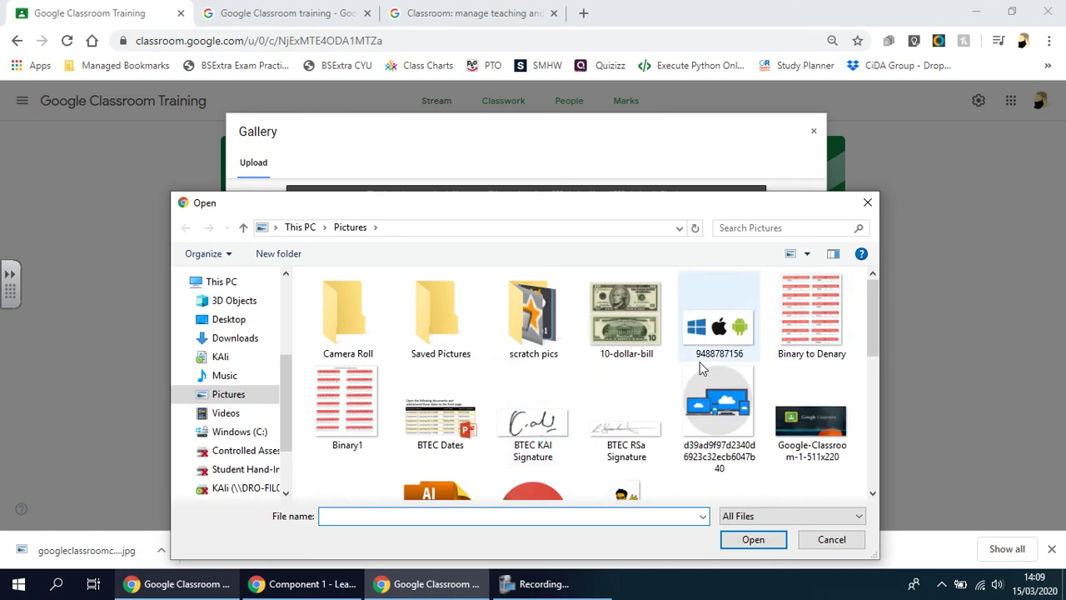
scroll(795, 421, "down", 1)
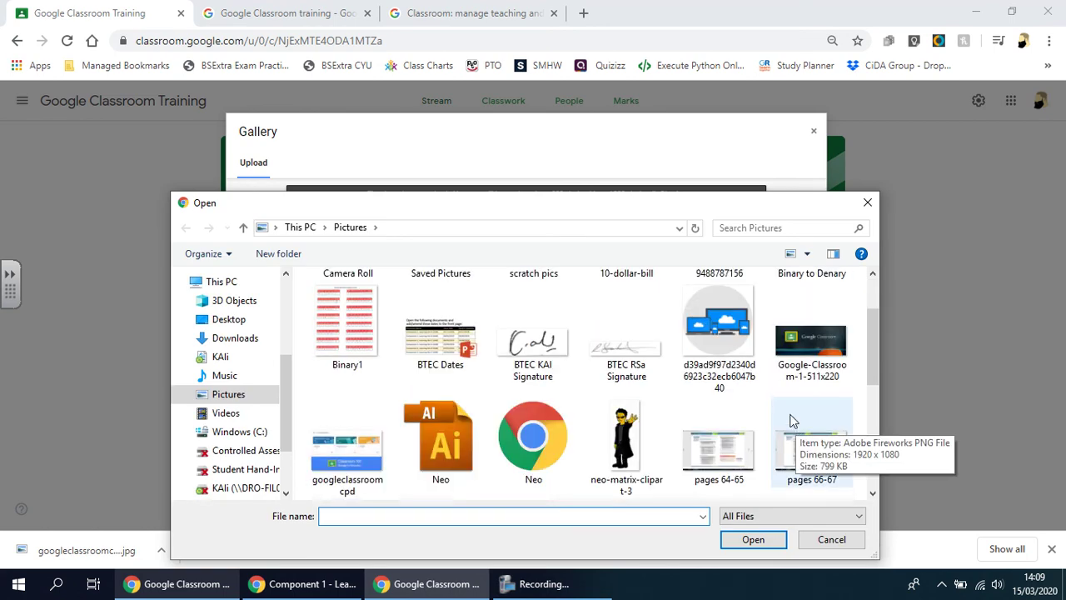
left_click(347, 450)
left_click(753, 538)
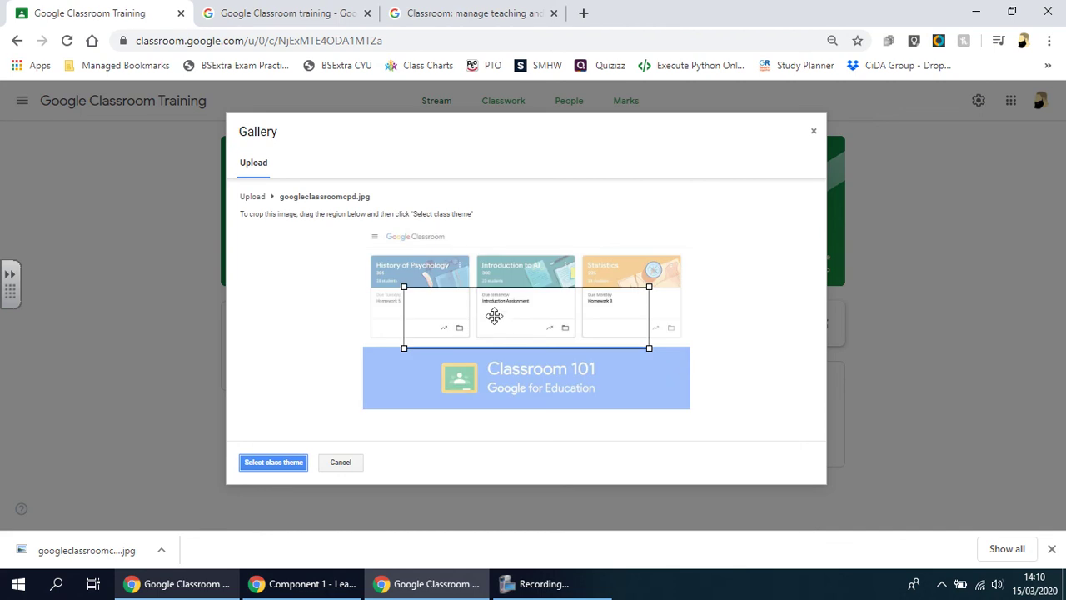
left_click_drag(495, 318, 492, 380)
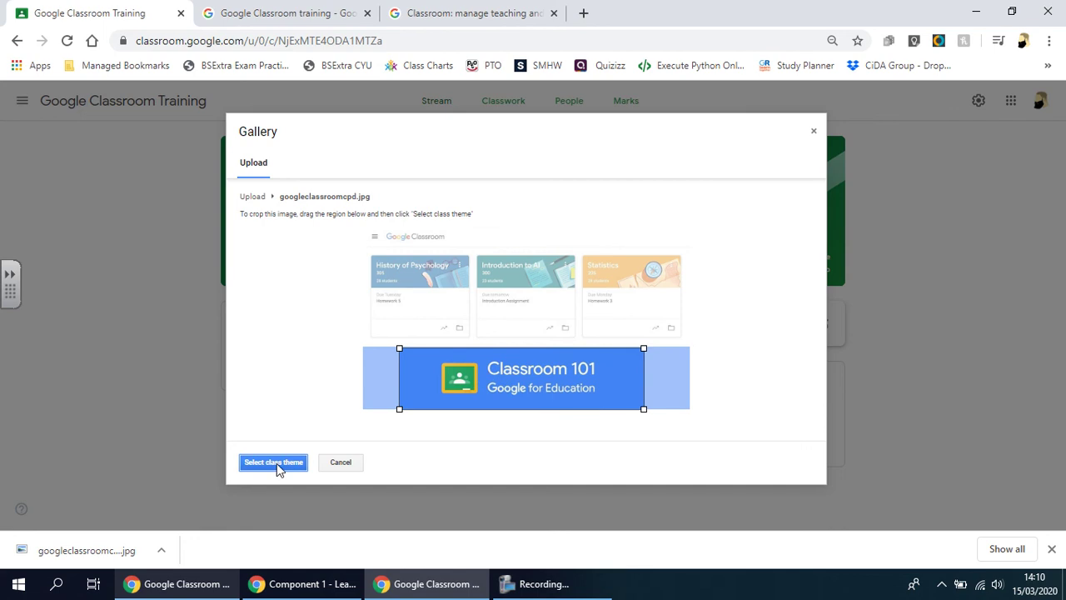
left_click(278, 467)
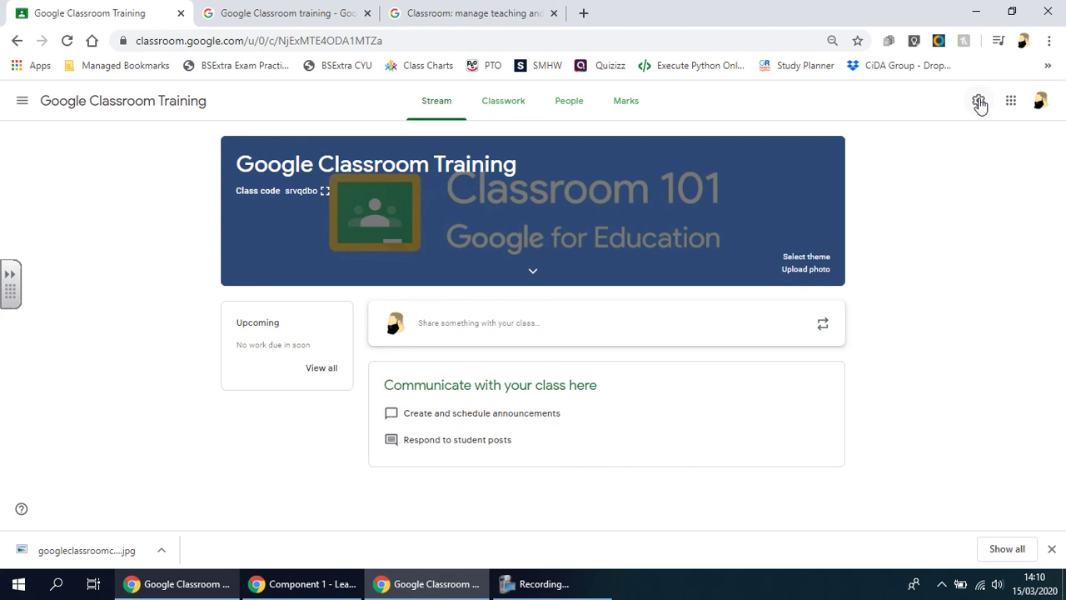
Dismiss the browser's downloads bar beneath the Classroom 101 class stream.
left_click(1052, 548)
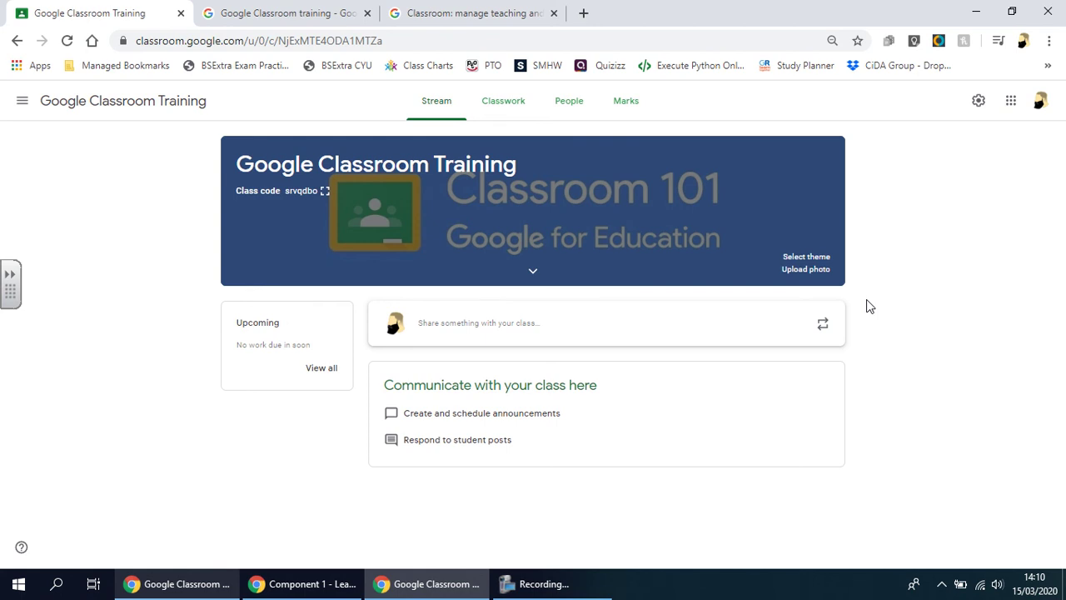
Open class settings and scroll to the General section, briefly checking the Class code options.
left_click(979, 101)
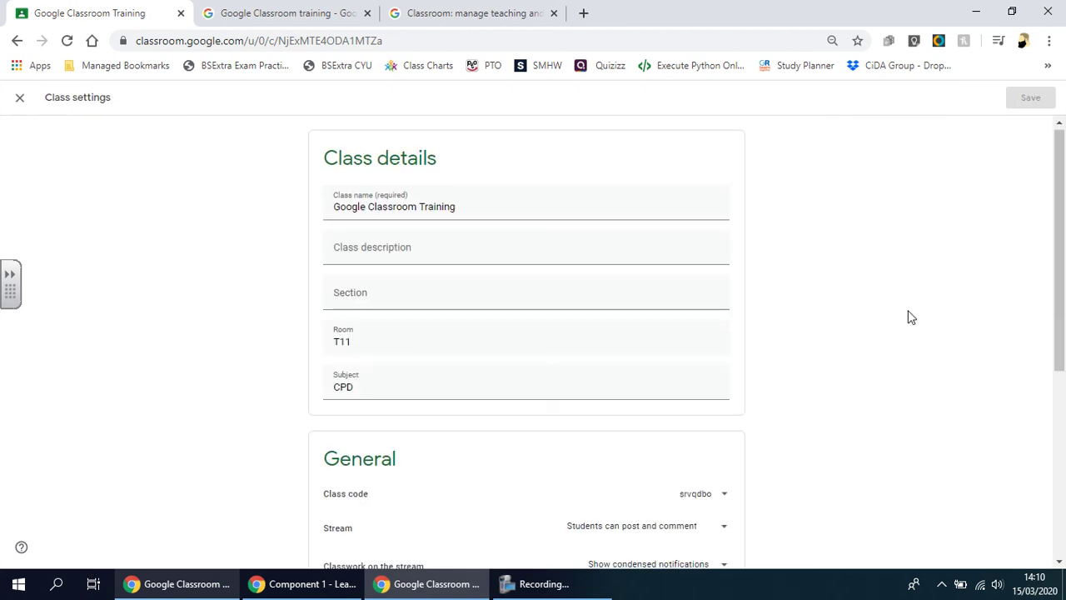
scroll(438, 264, "down", 1)
scroll(454, 211, "up", 1)
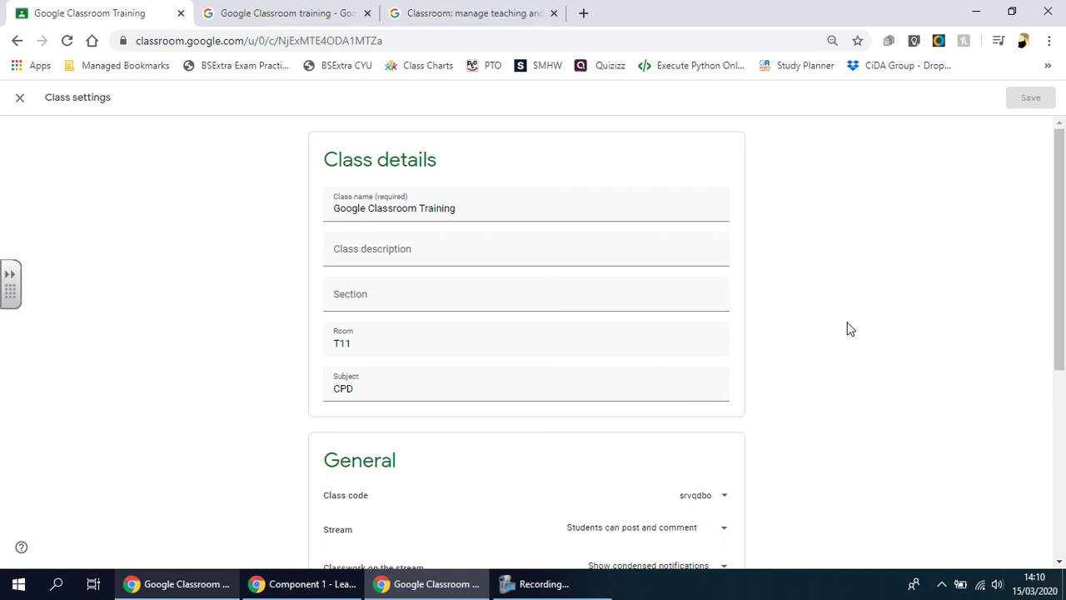
scroll(778, 367, "down", 4)
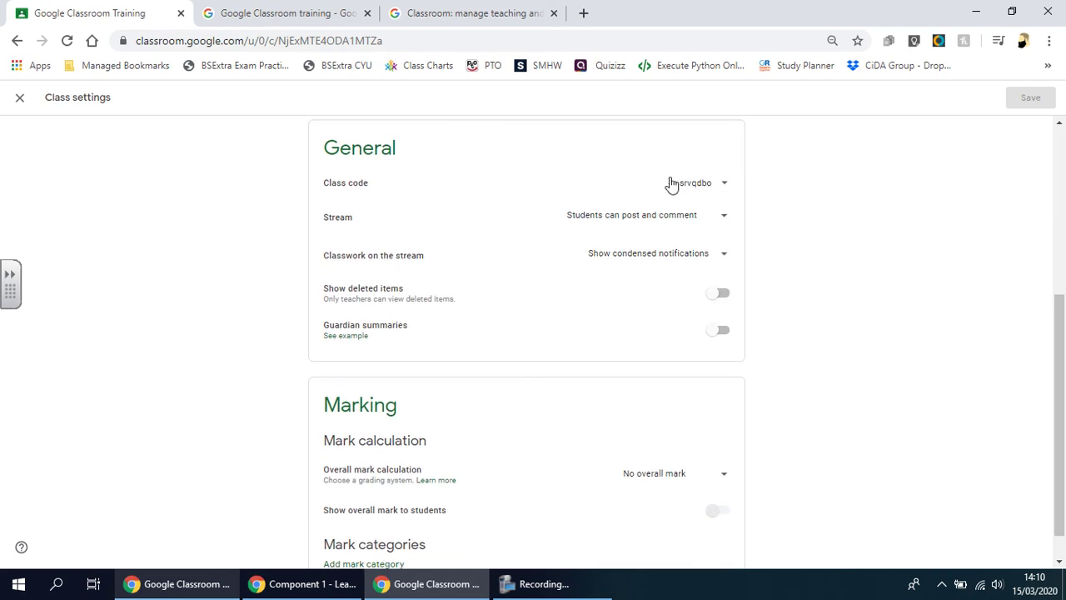
left_click(726, 185)
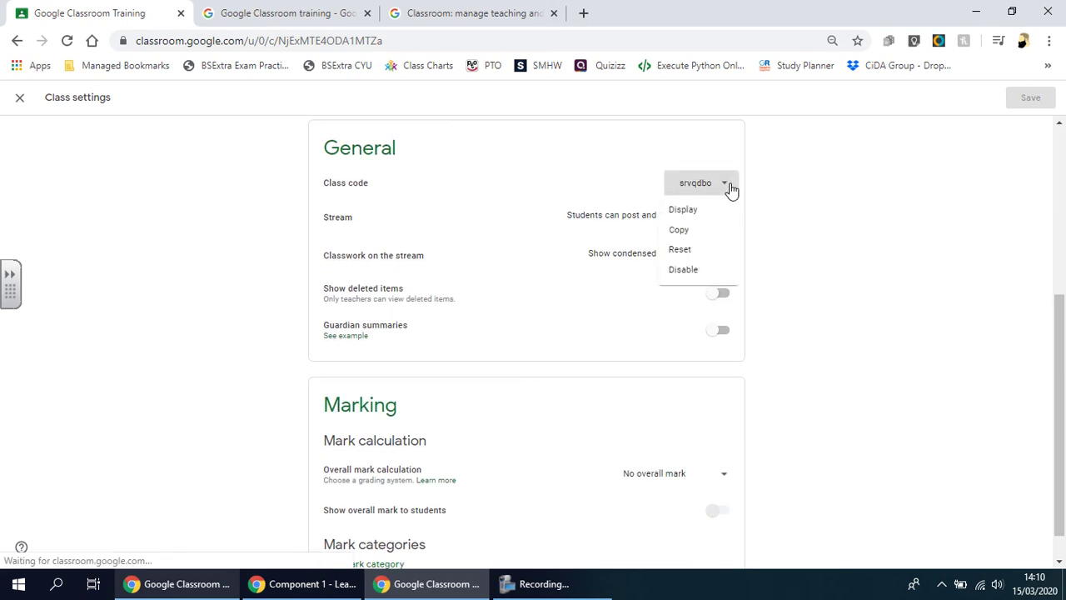
left_click(881, 200)
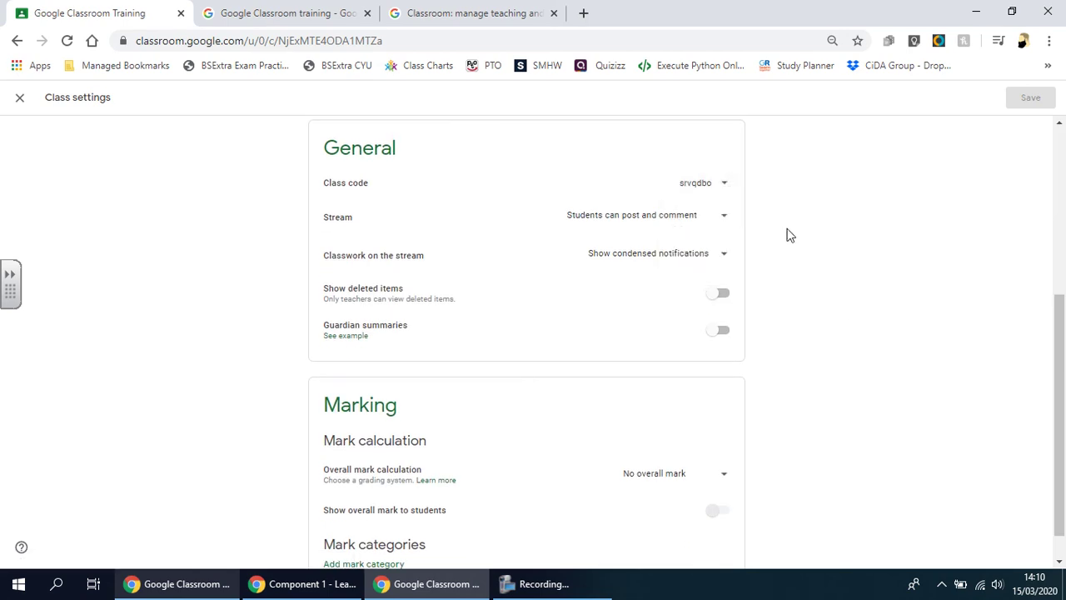
Set Stream to 'Only teachers can post or comment' and save the class settings.
left_click(696, 218)
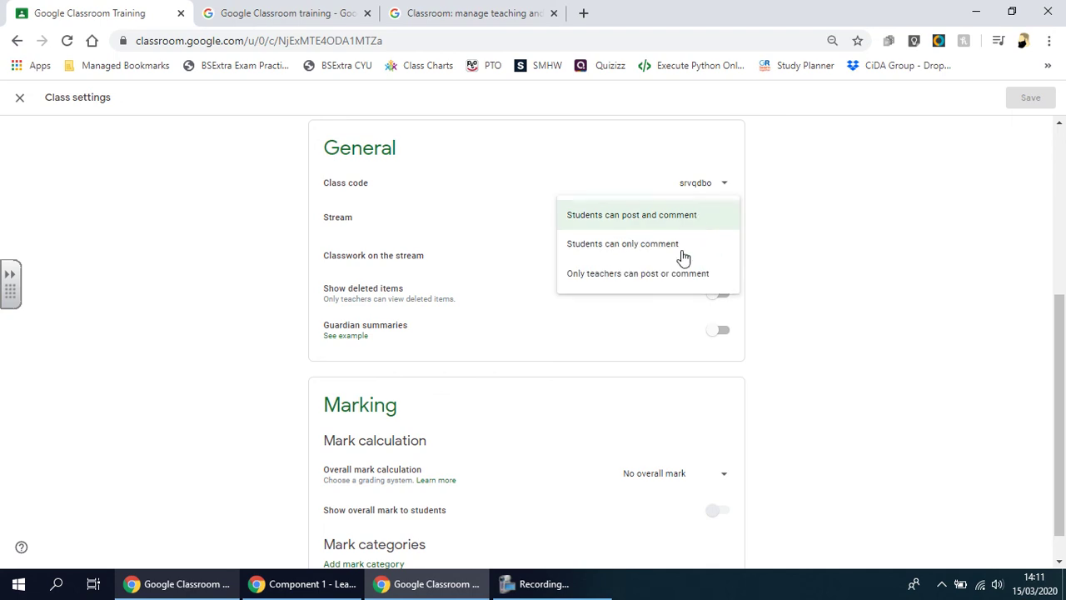
left_click(641, 275)
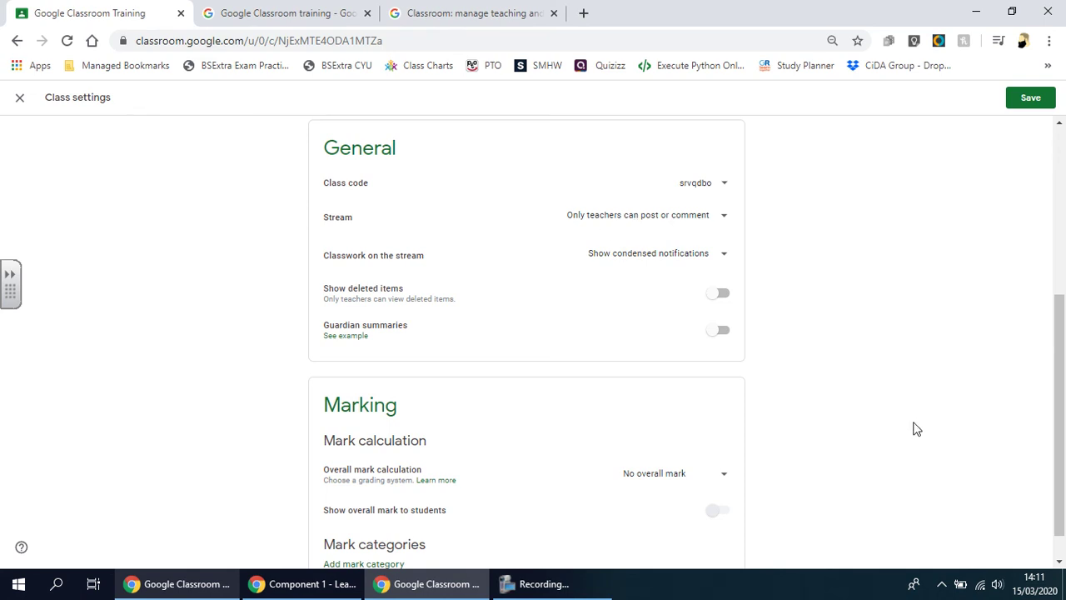
scroll(914, 427, "down", 1)
scroll(911, 428, "up", 5)
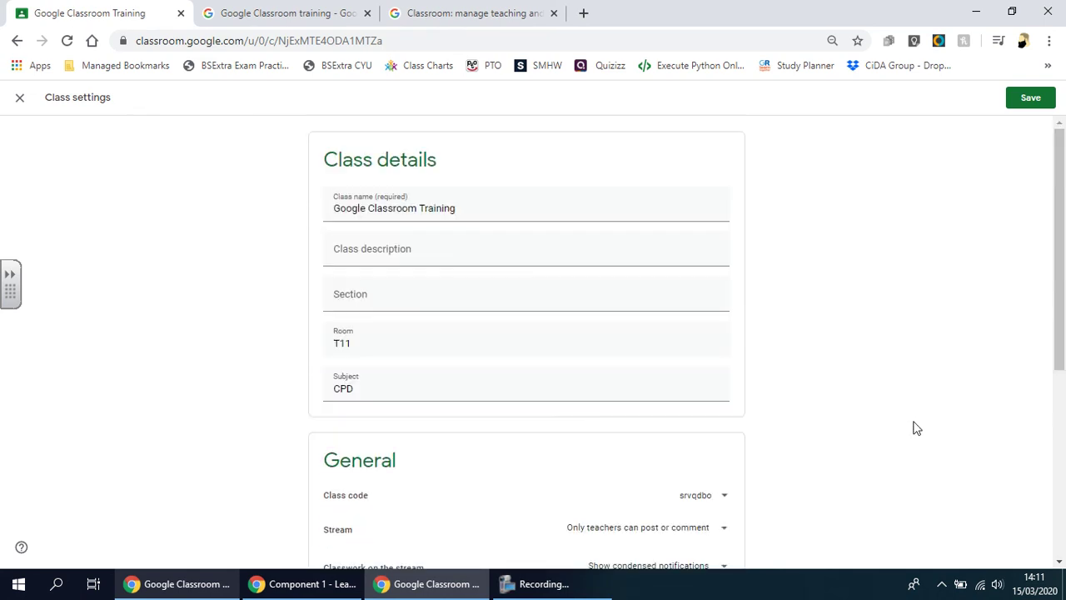
left_click(1028, 97)
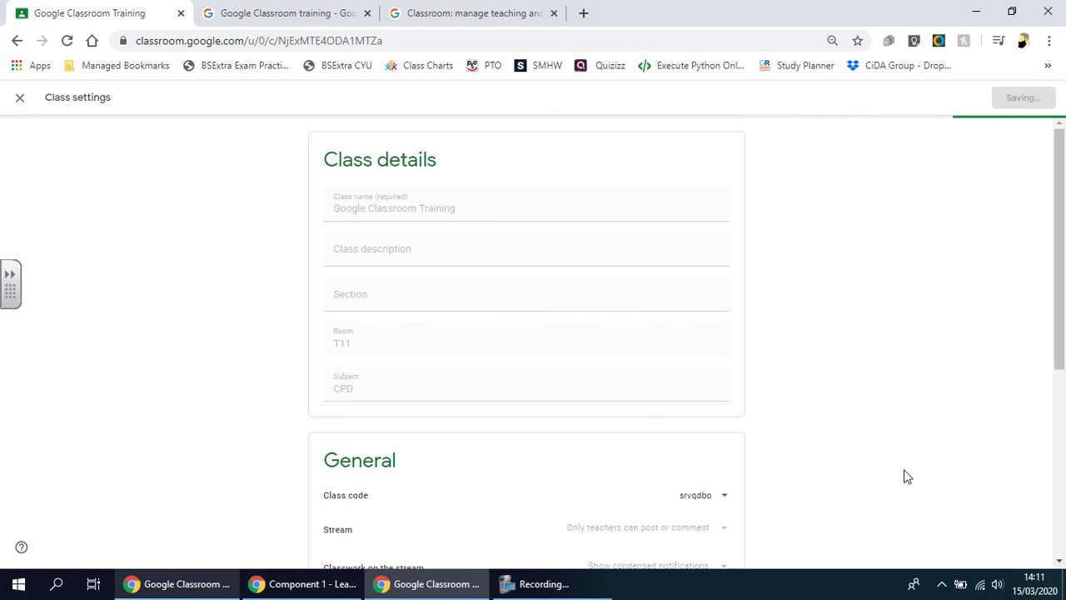